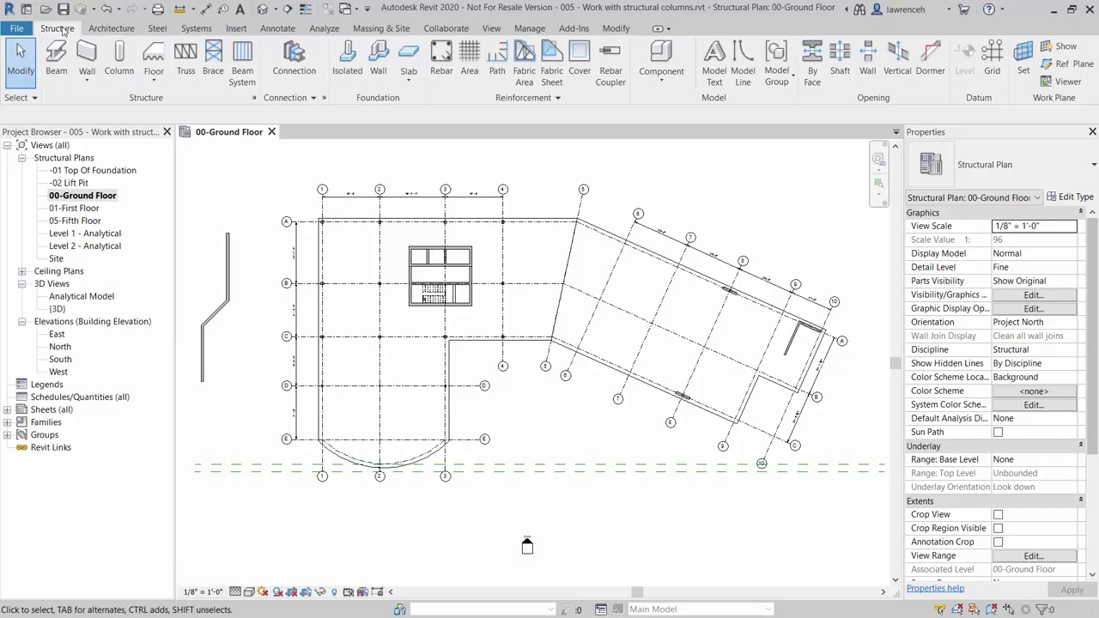
Start placing vertical 12 x 12 concrete rectangular structural columns, defined by height up to 04-Fourth Floor.
left_click(120, 60)
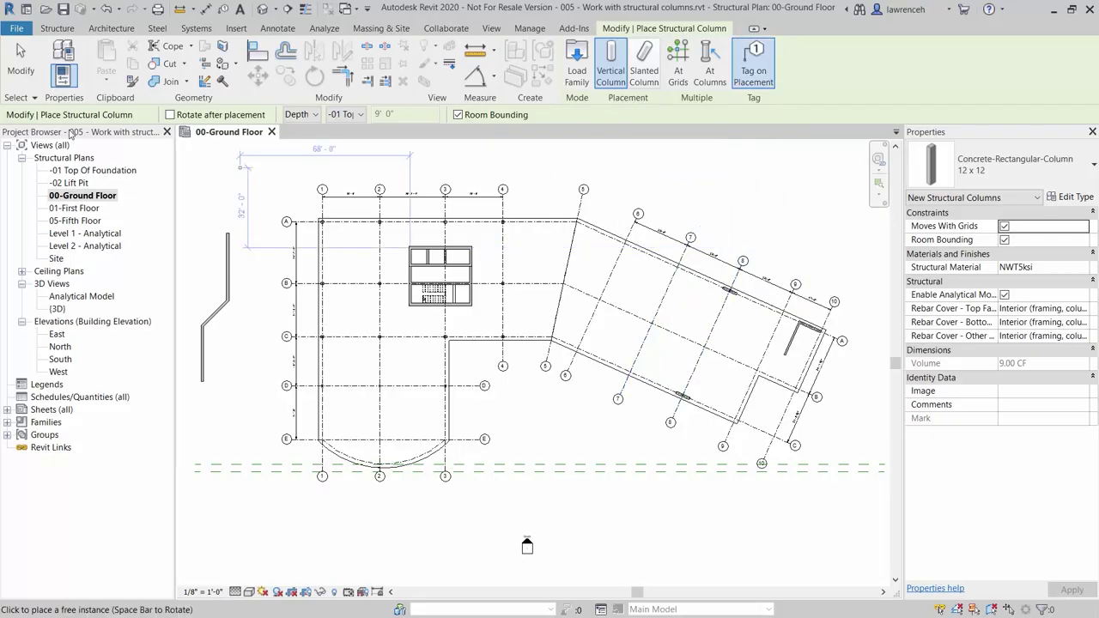
left_click(317, 118)
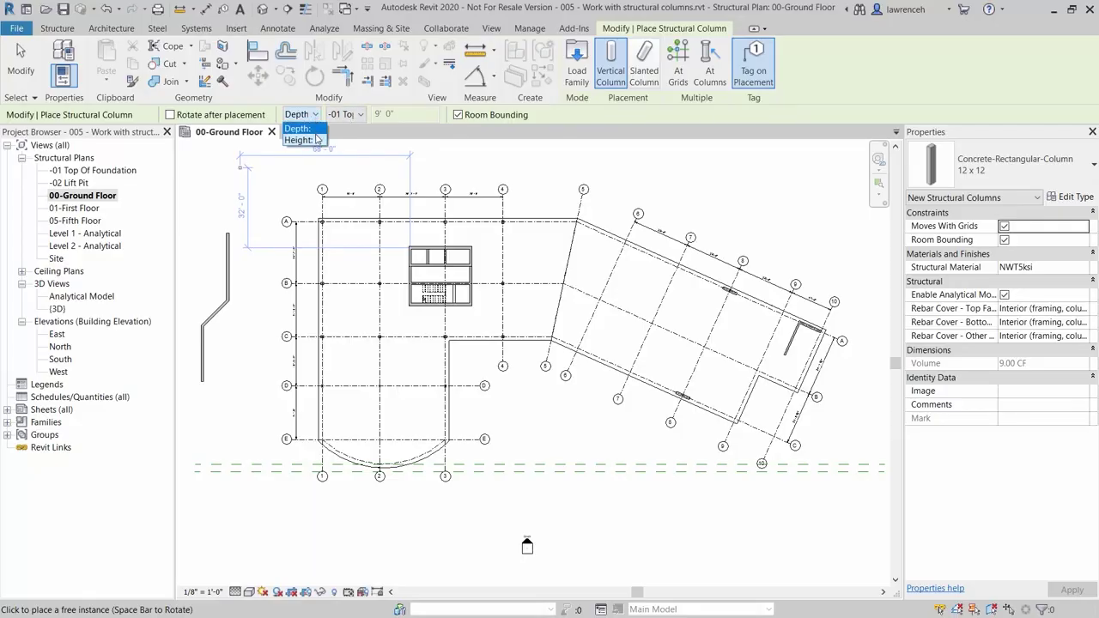
left_click(317, 138)
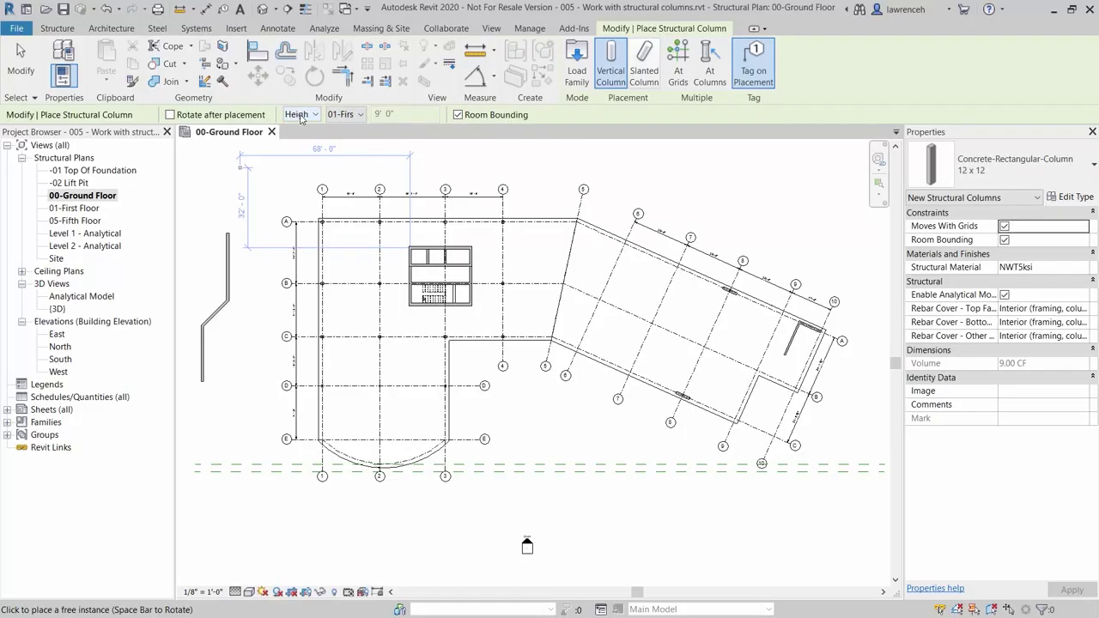
left_click(361, 115)
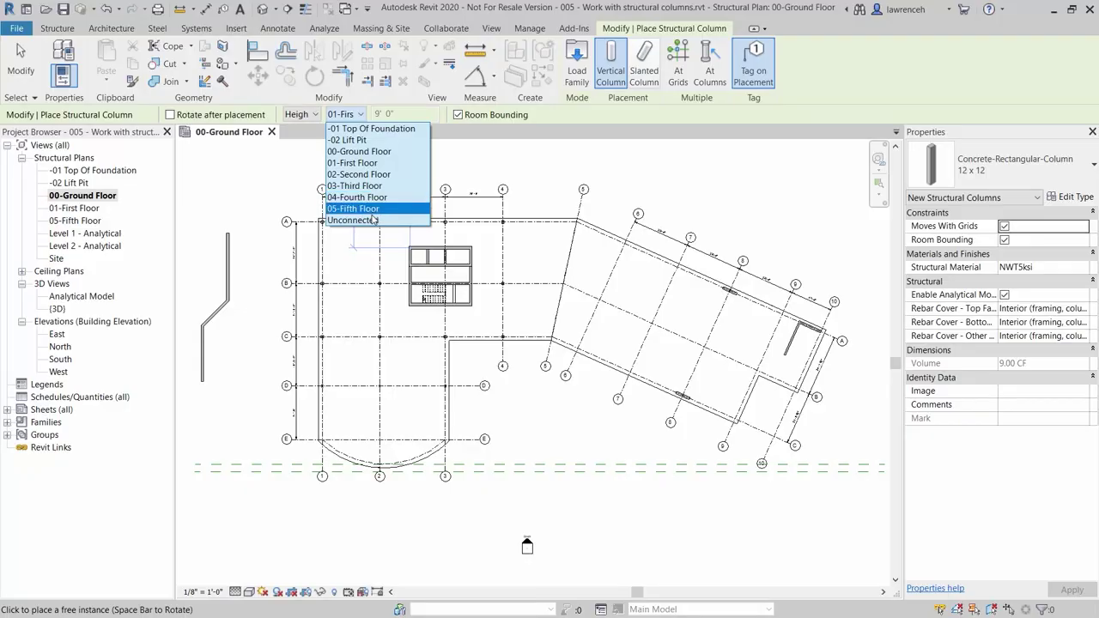
left_click(370, 221)
key("Tab")
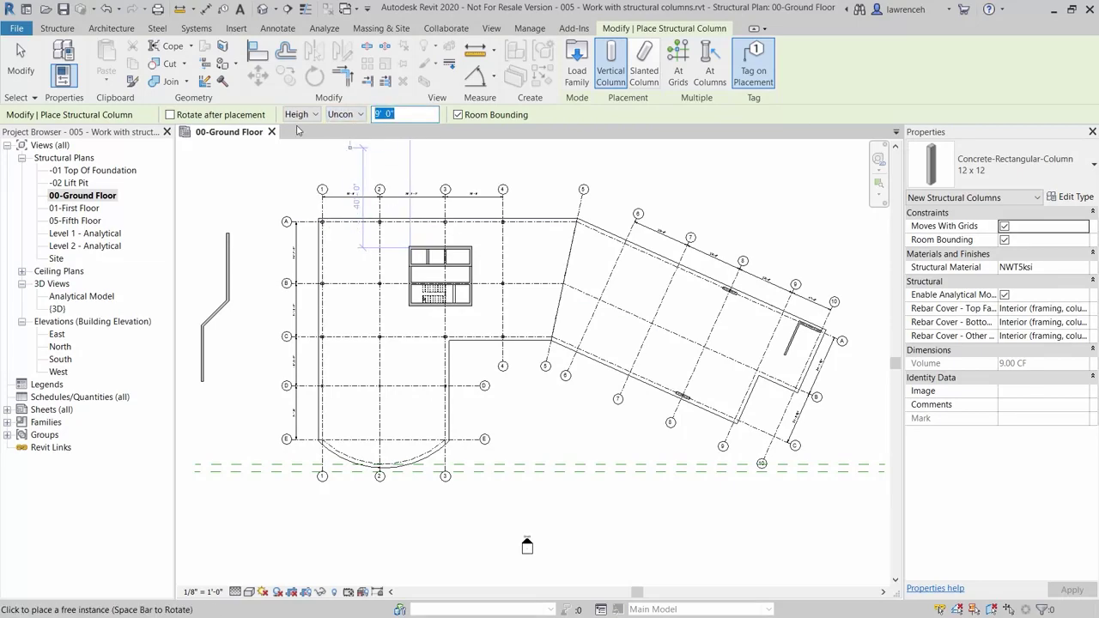
left_click(359, 113)
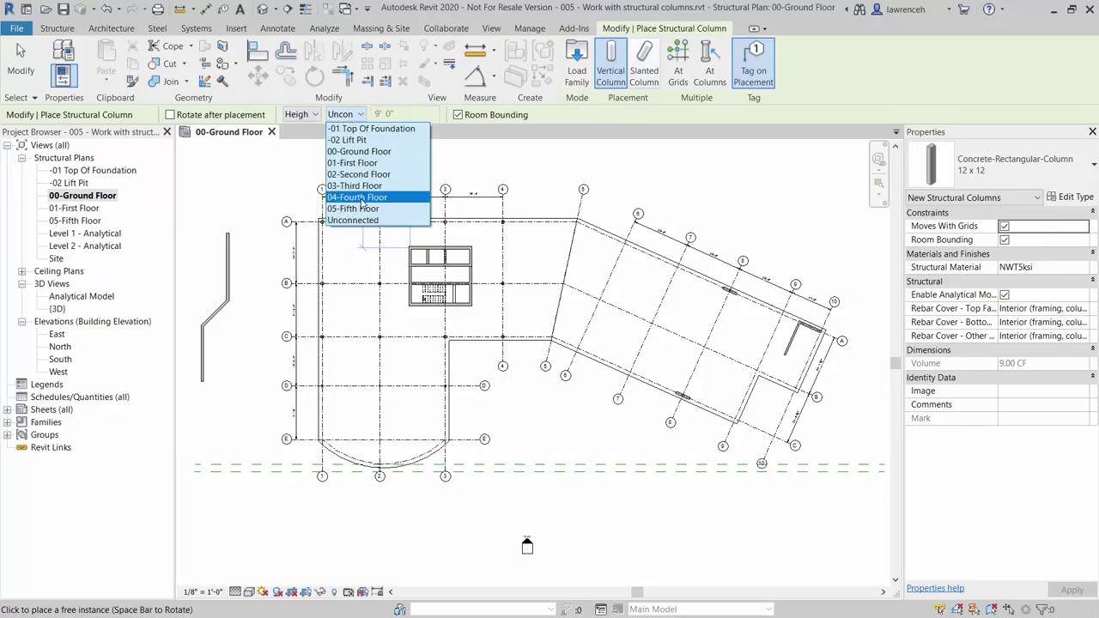
left_click(364, 203)
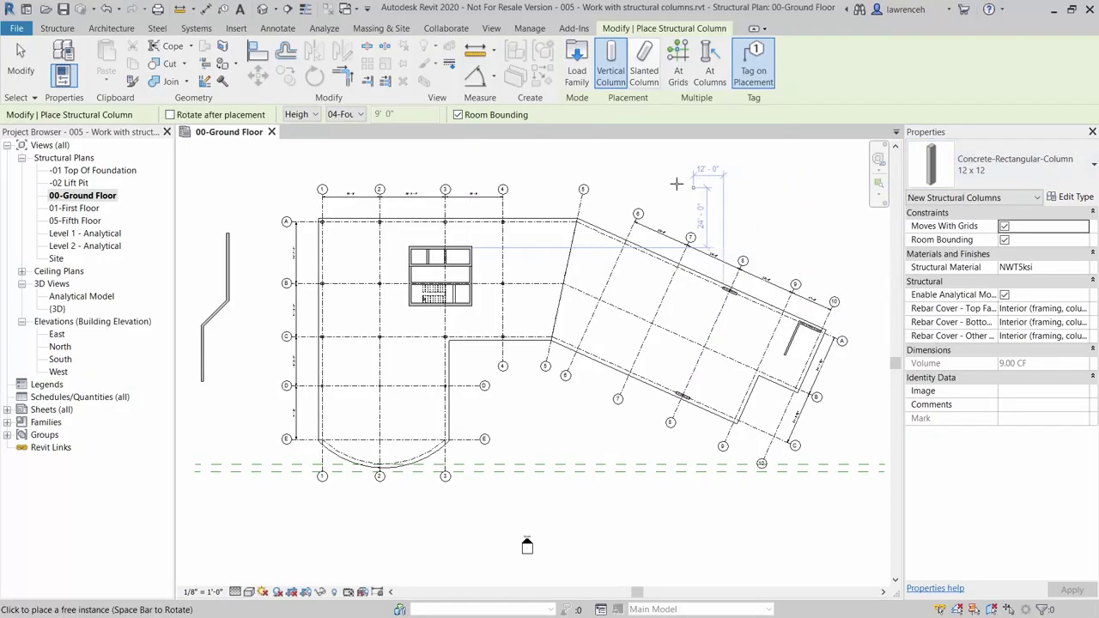
Place tagged 12 x 12 columns where grid 5 intersects grids A, B and C.
scroll(589, 202, "up", 2)
scroll(588, 207, "up", 4)
middle_click_drag(575, 239, 572, 298)
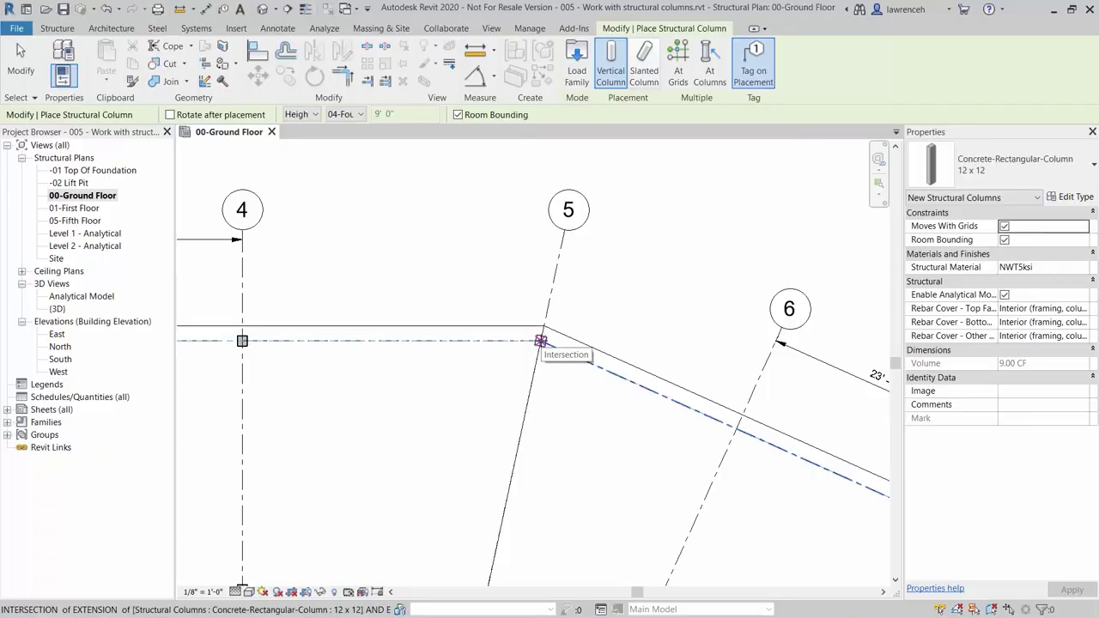
left_click(541, 341)
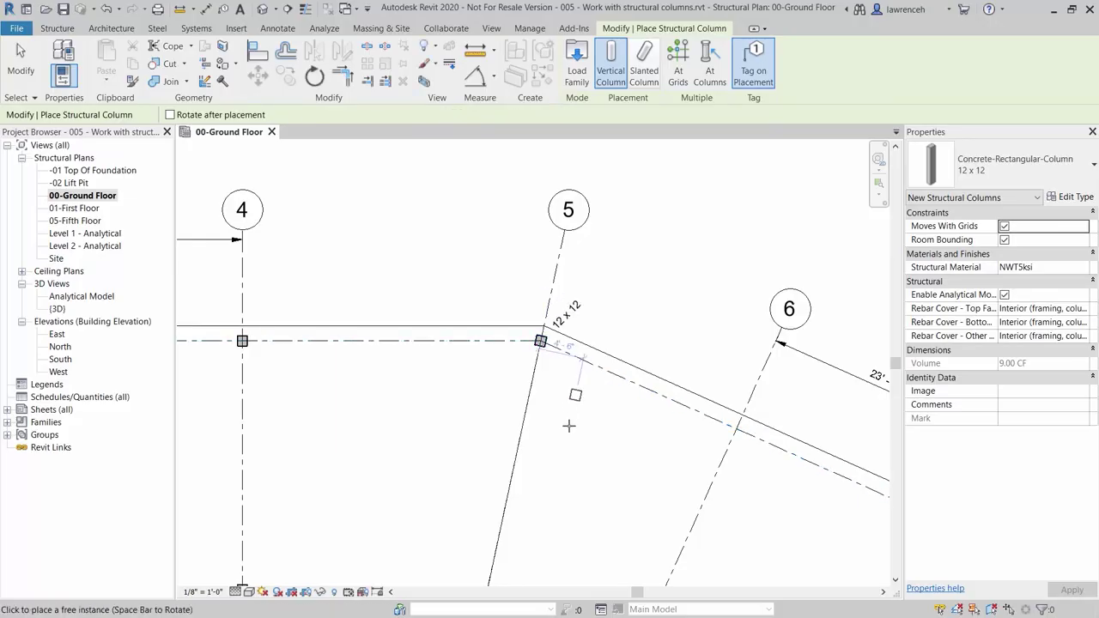
middle_click_drag(569, 426, 595, 246)
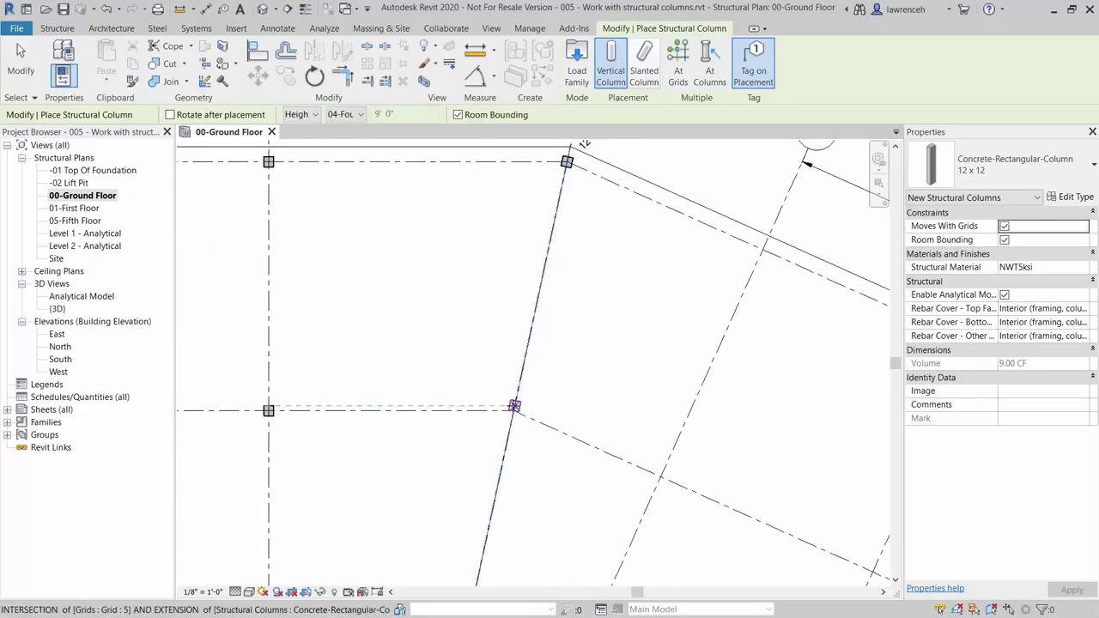
left_click(514, 406)
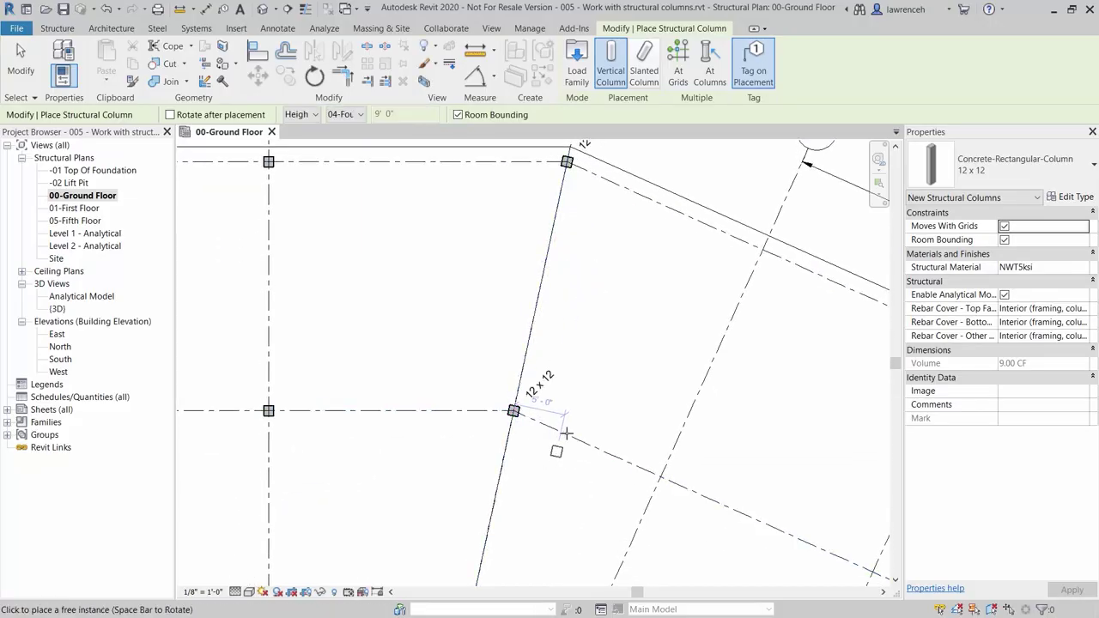
middle_click_drag(609, 336, 582, 381)
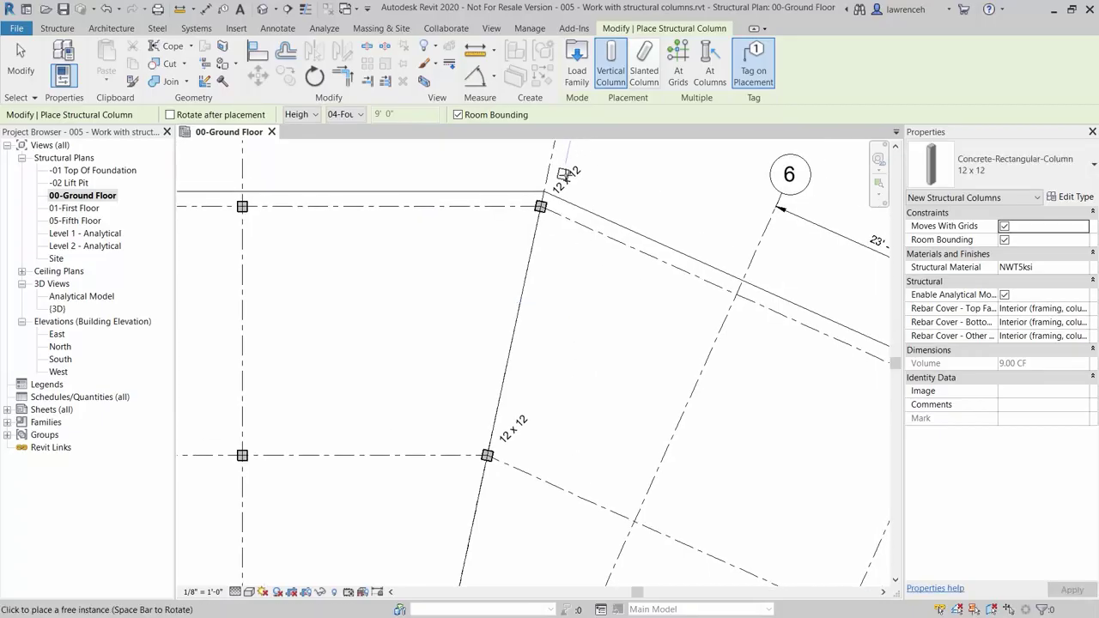
middle_click_drag(557, 503, 566, 289)
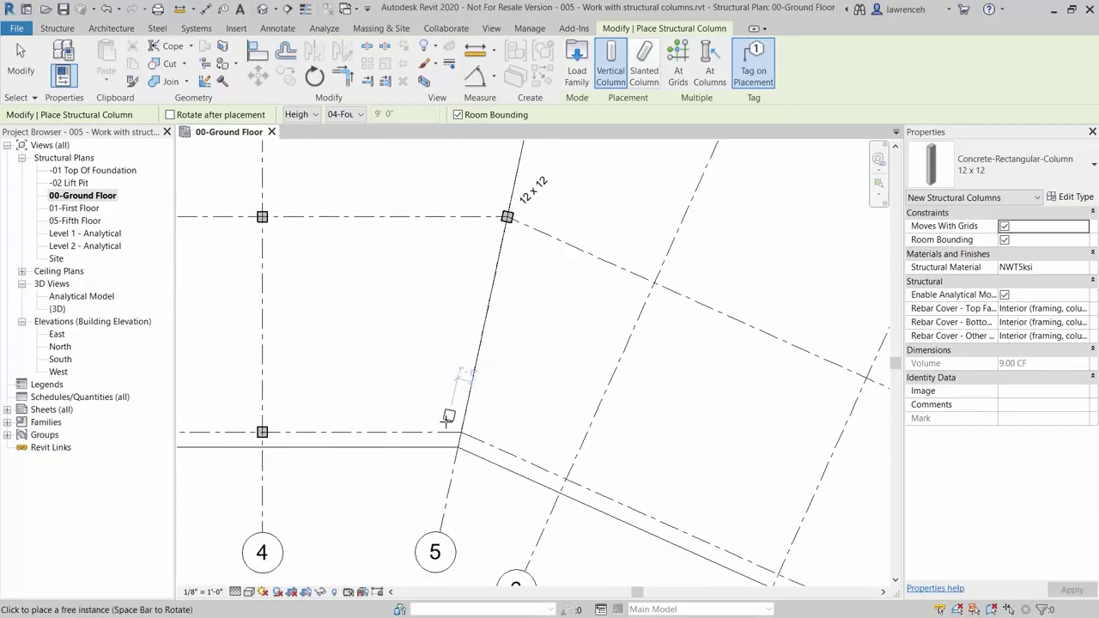
left_click(461, 432)
Place columns at all intersections of grids 6 to 10 with the angled wing's grids A, B and C, accepting the warnings.
middle_click_drag(606, 302, 527, 399)
scroll(527, 399, "down", 5)
middle_click_drag(524, 360, 512, 231)
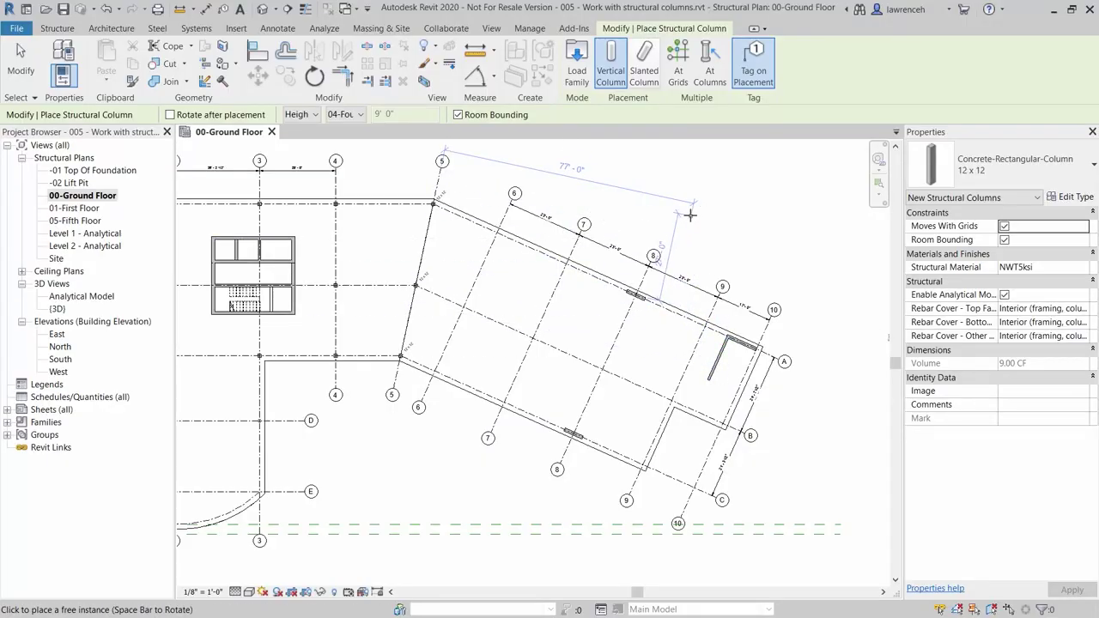
left_click(679, 75)
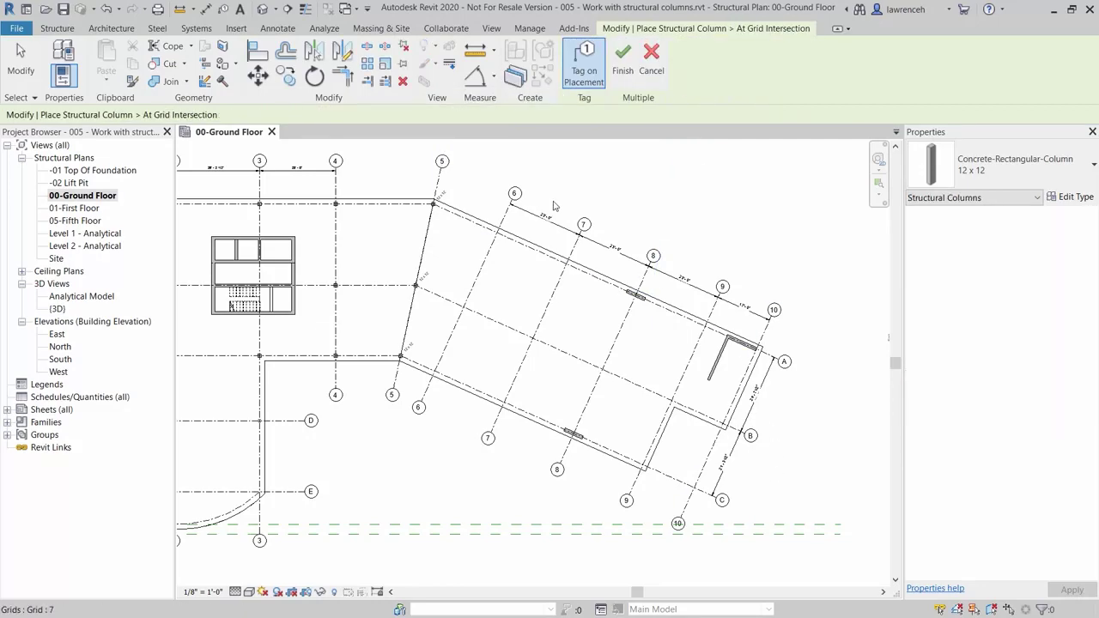
left_click_drag(418, 170, 835, 570)
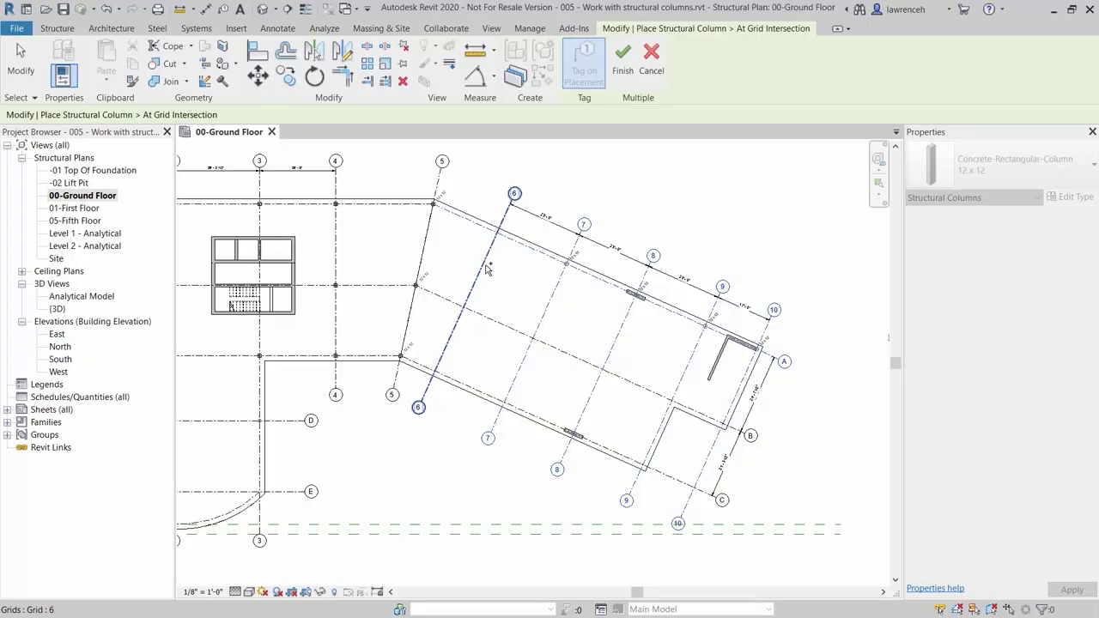
left_click(503, 224, "ctrl")
left_click(510, 332, "ctrl")
left_click(619, 455, "ctrl")
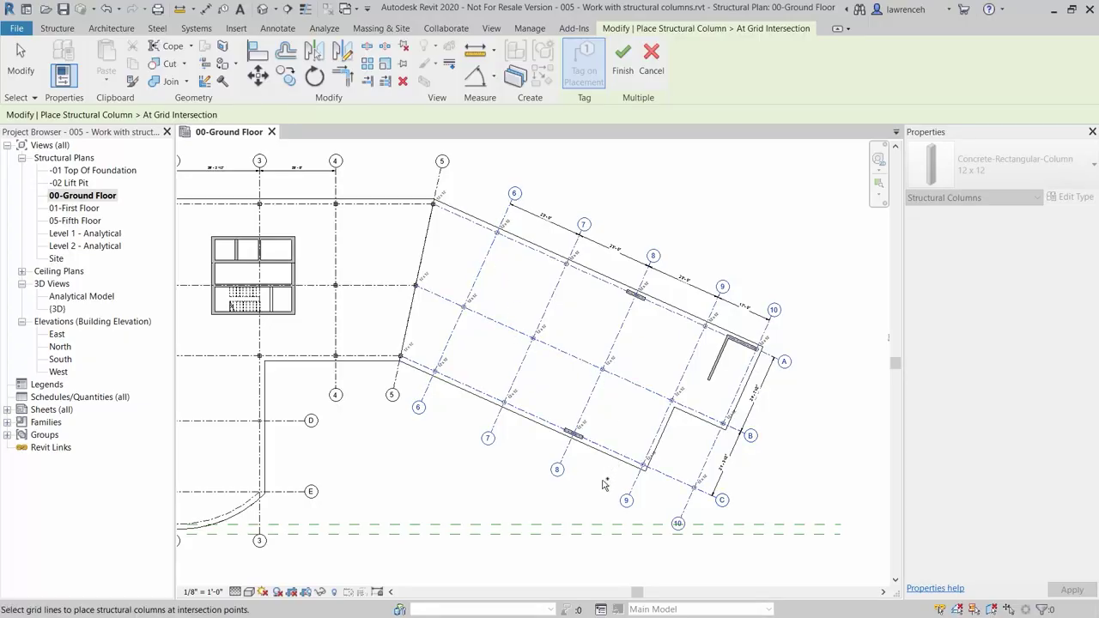
scroll(579, 314, "up", 2)
middle_click_drag(579, 319, 634, 365)
scroll(589, 331, "down", 1)
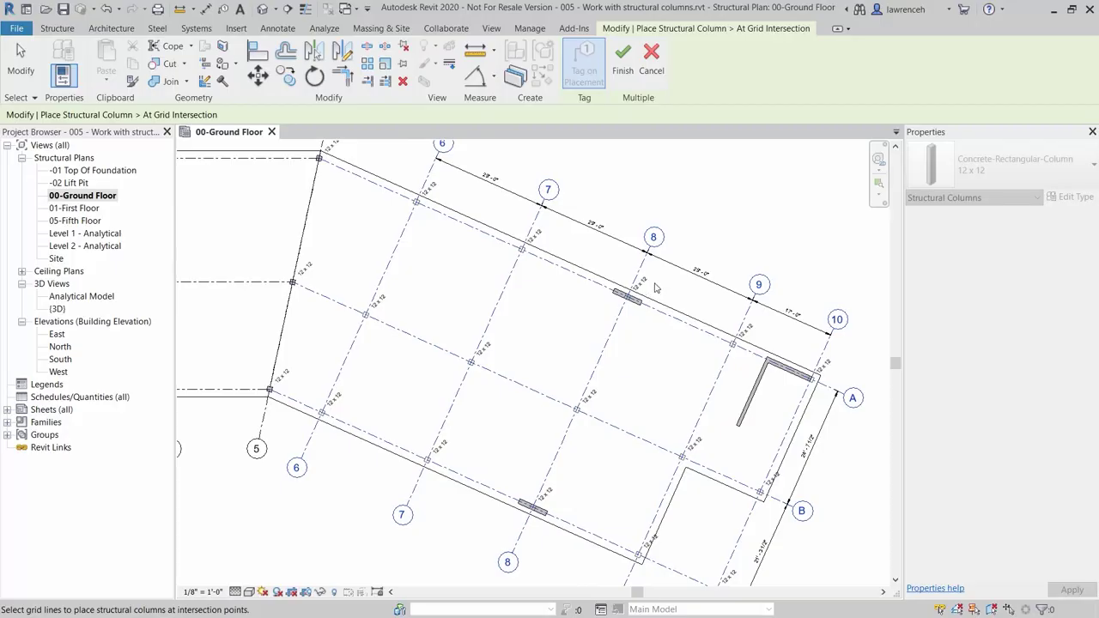
left_click(624, 69)
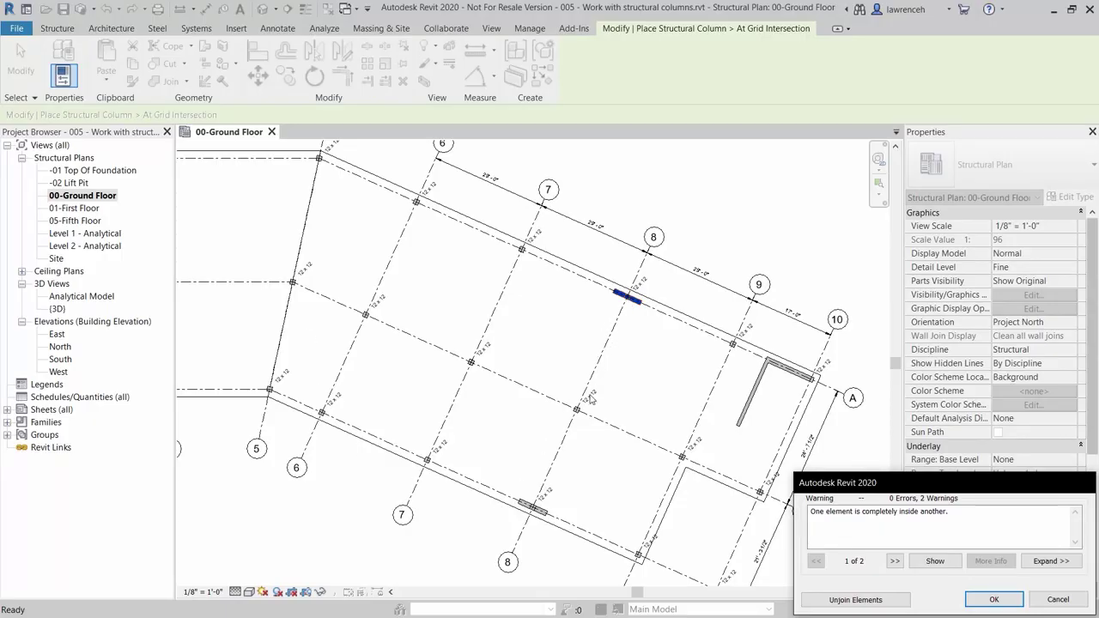
middle_click_drag(633, 463, 708, 480)
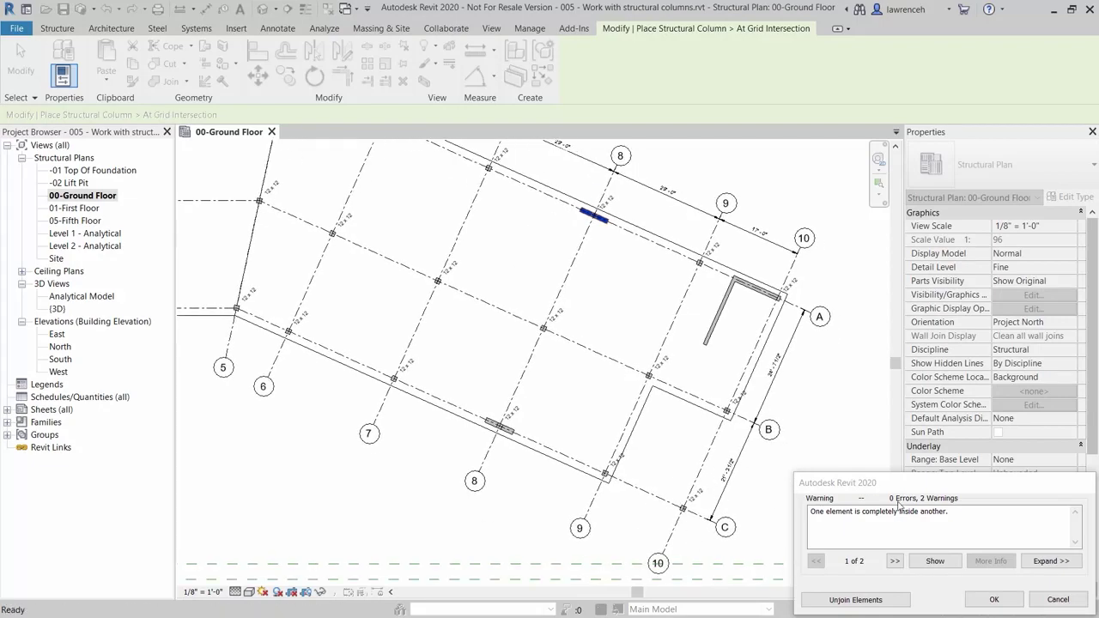
left_click(992, 599)
Exit column placement and examine the column inside the short wall at grids 8 and A, along with the surrounding plan.
scroll(592, 219, "up", 5)
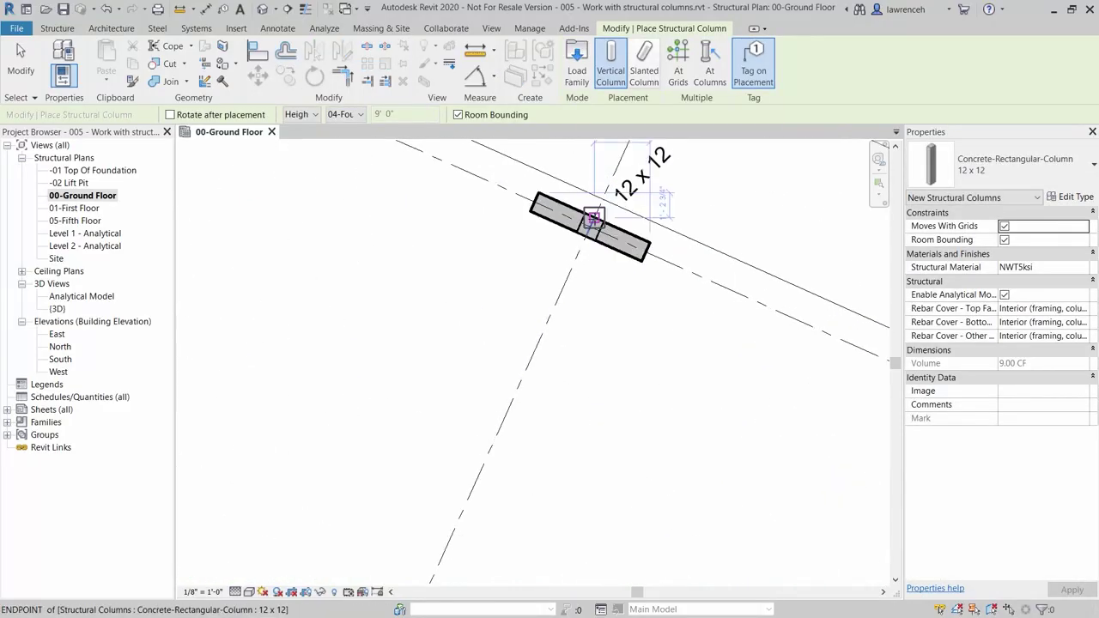
key("Escape")
key("Escape")
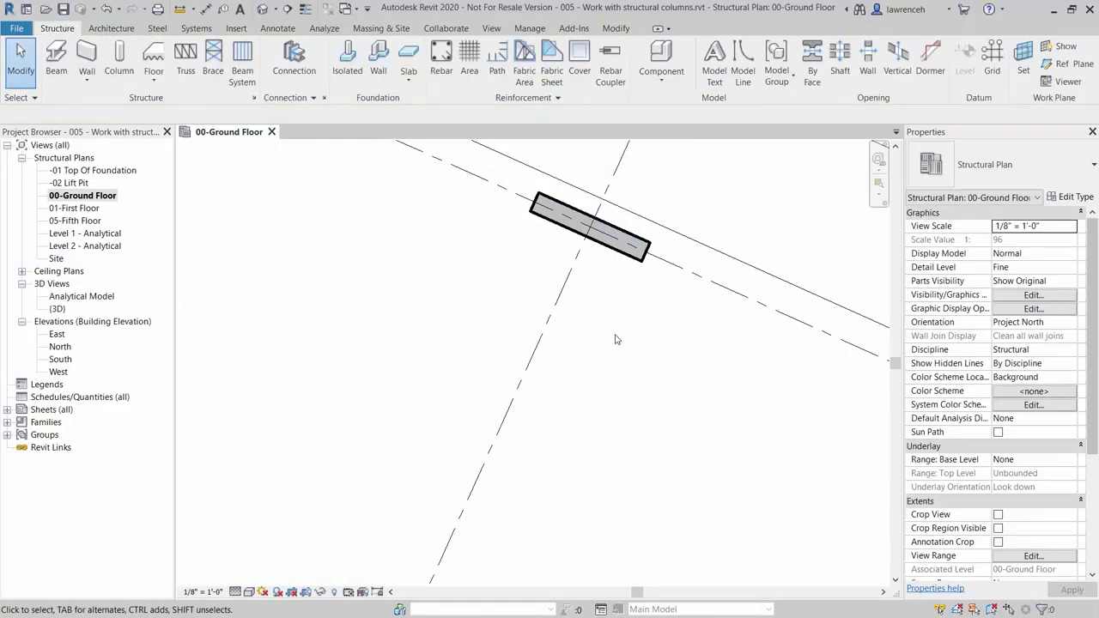
scroll(613, 341, "down", 3)
left_click(482, 449)
key("Escape")
left_click(759, 568)
key("Escape")
scroll(754, 530, "down", 3)
scroll(656, 505, "down", 2)
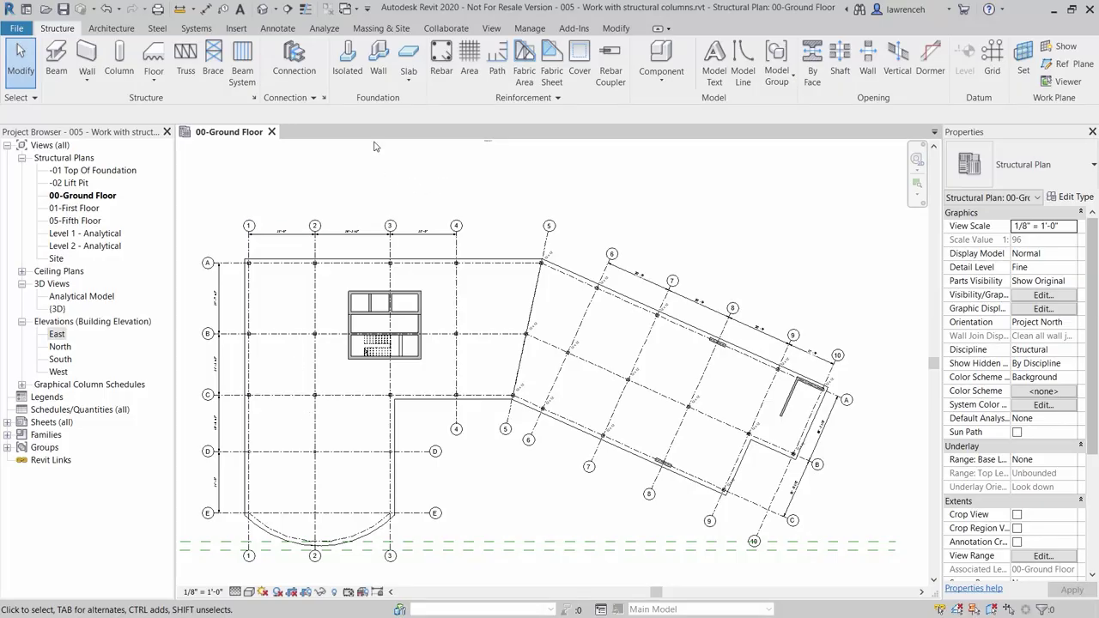
Create a building elevation facing the angled wing from outside its lower wall, near grid 8.
left_click(504, 29)
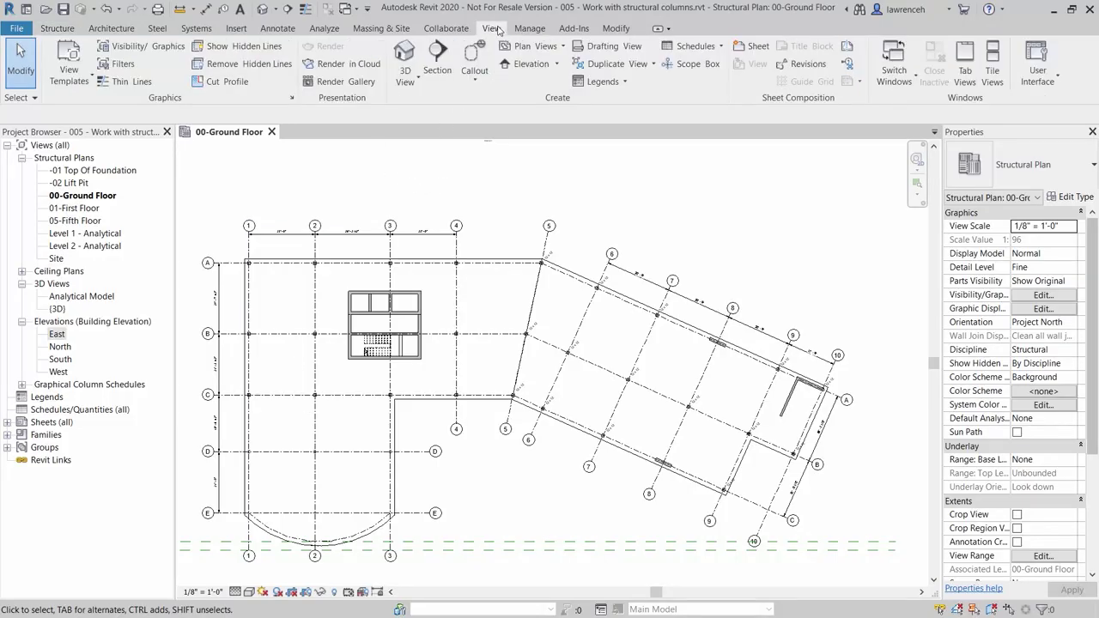
left_click(527, 64)
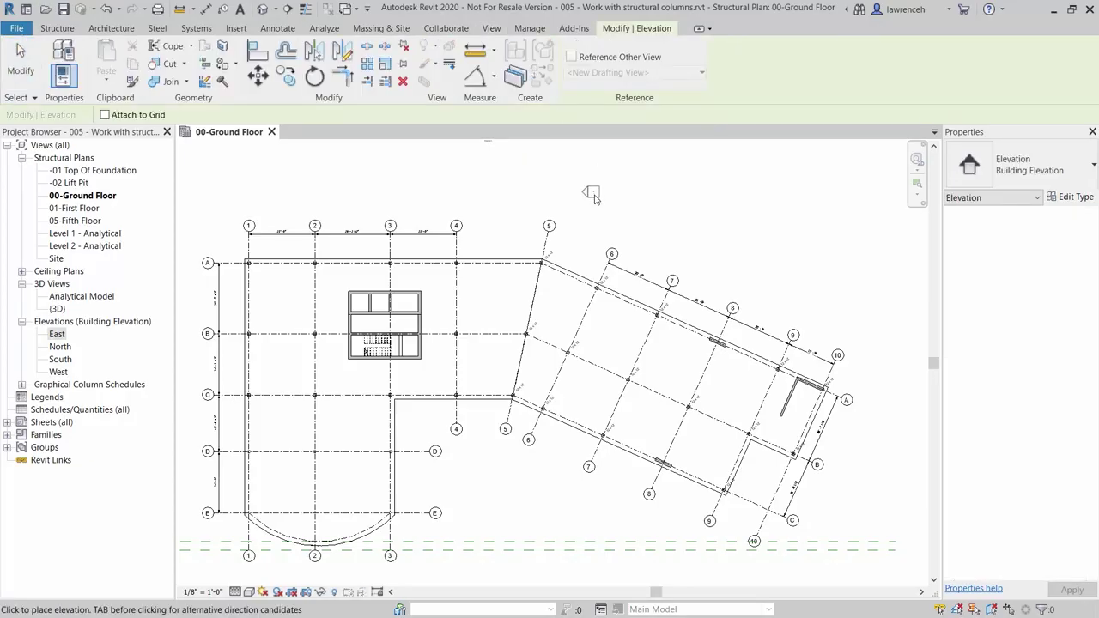
left_click(639, 522)
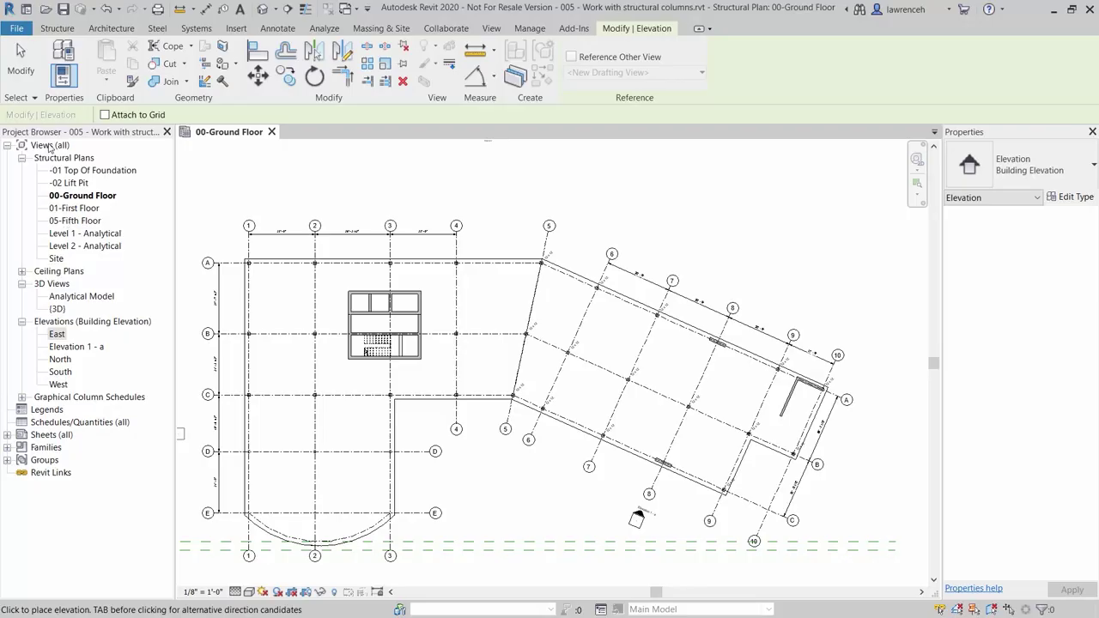
left_click(100, 196)
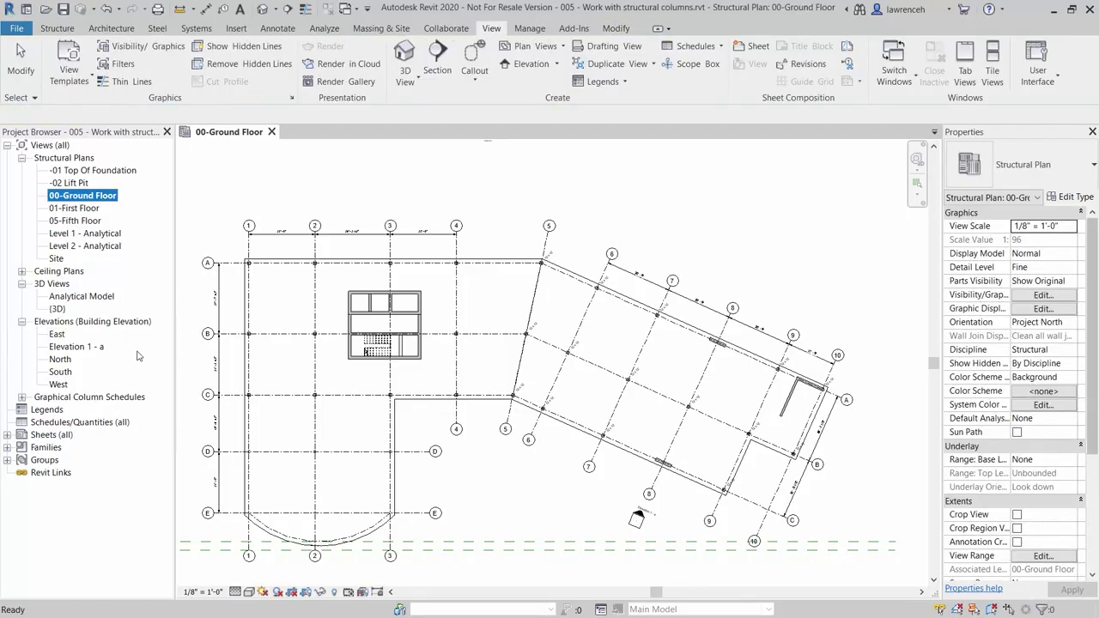
Open the Elevation 1 - a view and inspect the multi-storey column on grid 6 and its level constraints.
left_click(79, 348)
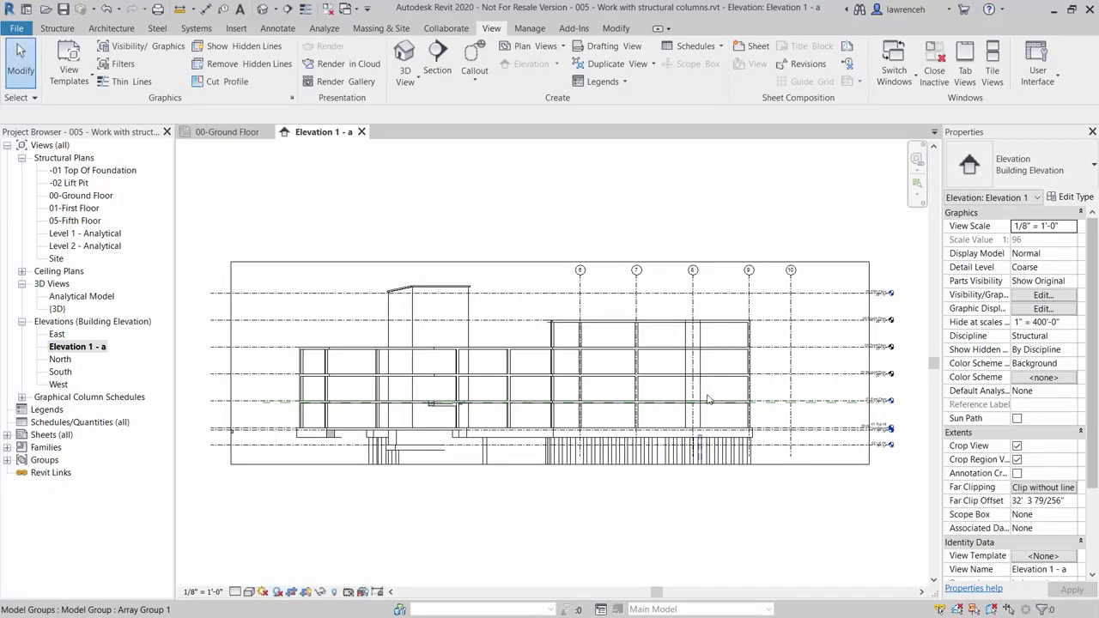
scroll(658, 338, "up", 3)
middle_click_drag(664, 341, 645, 280)
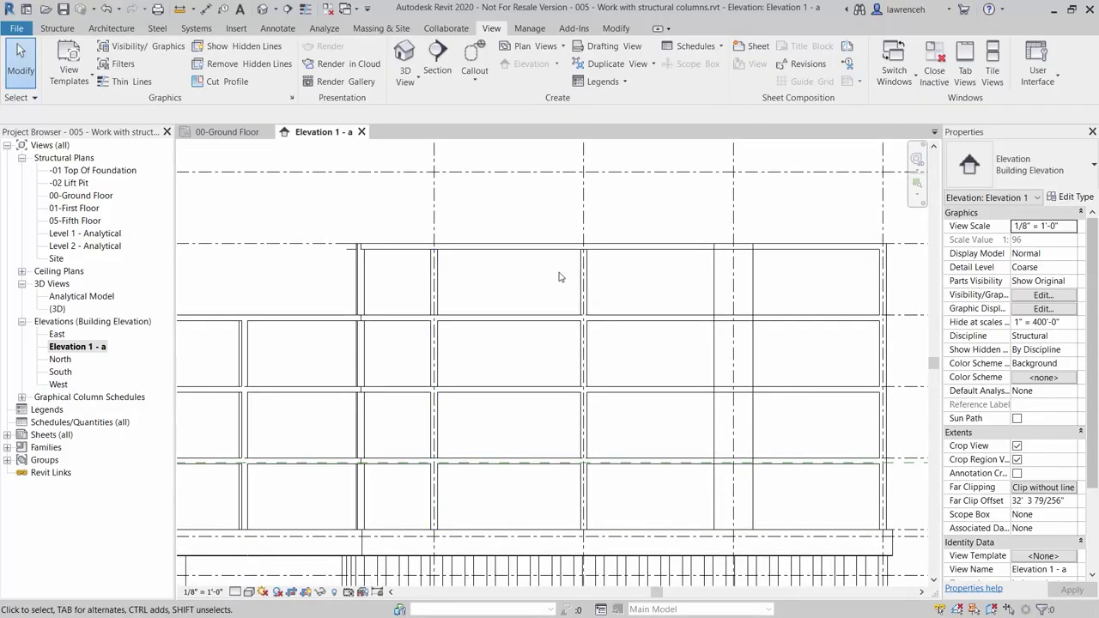
middle_click_drag(643, 405, 637, 380)
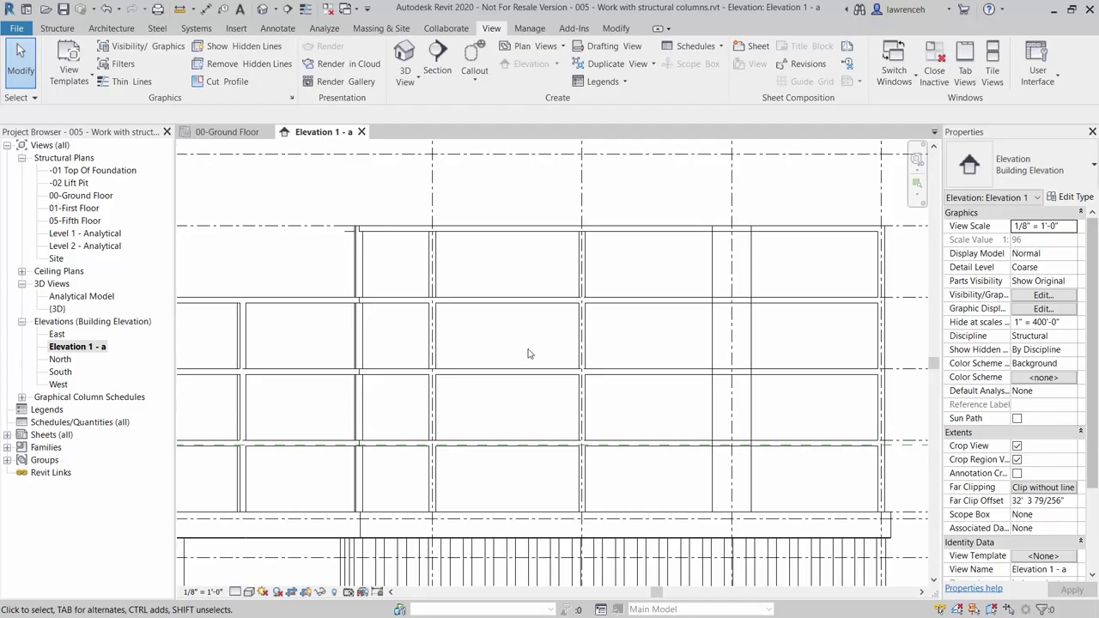
left_click(441, 456)
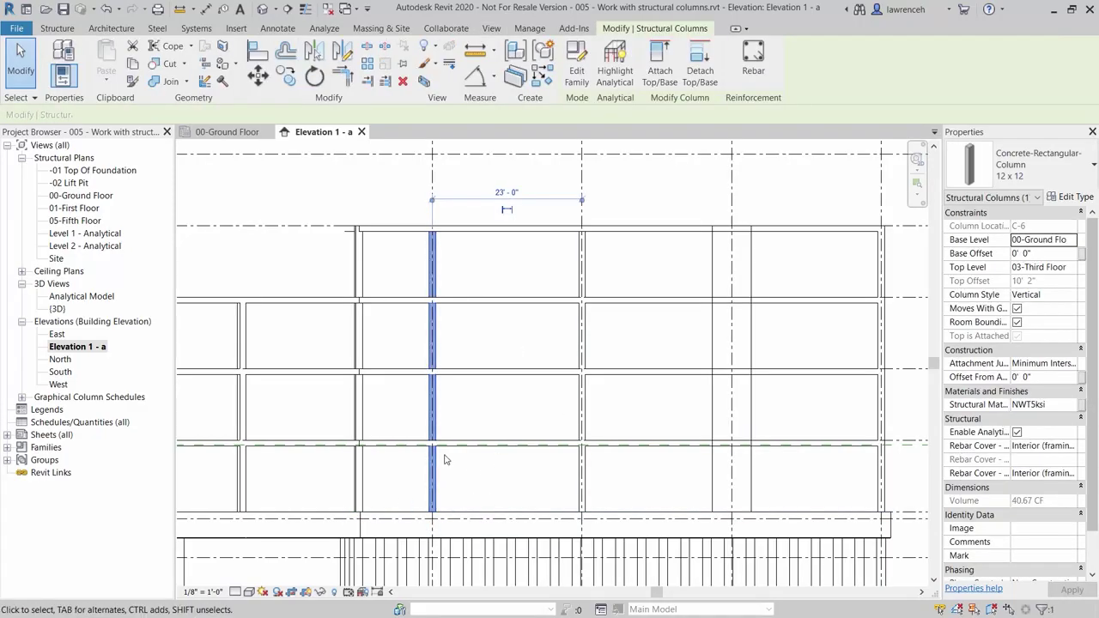
left_click(480, 278)
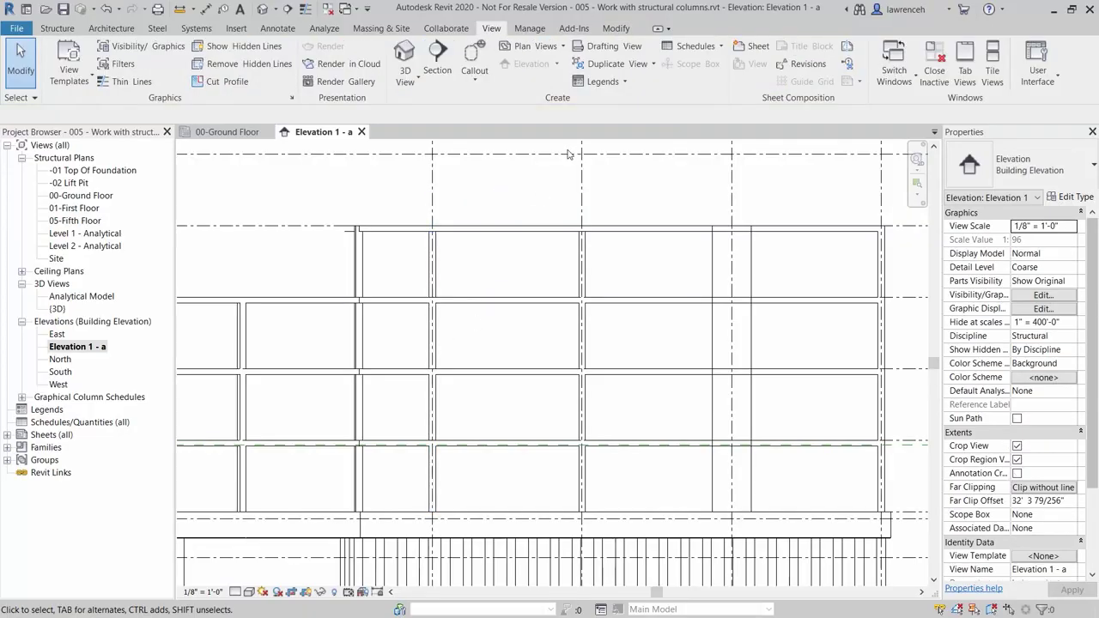
Split the grid 6 column at 03-Third Floor with Split Element and select its uppermost segment.
left_click(615, 31)
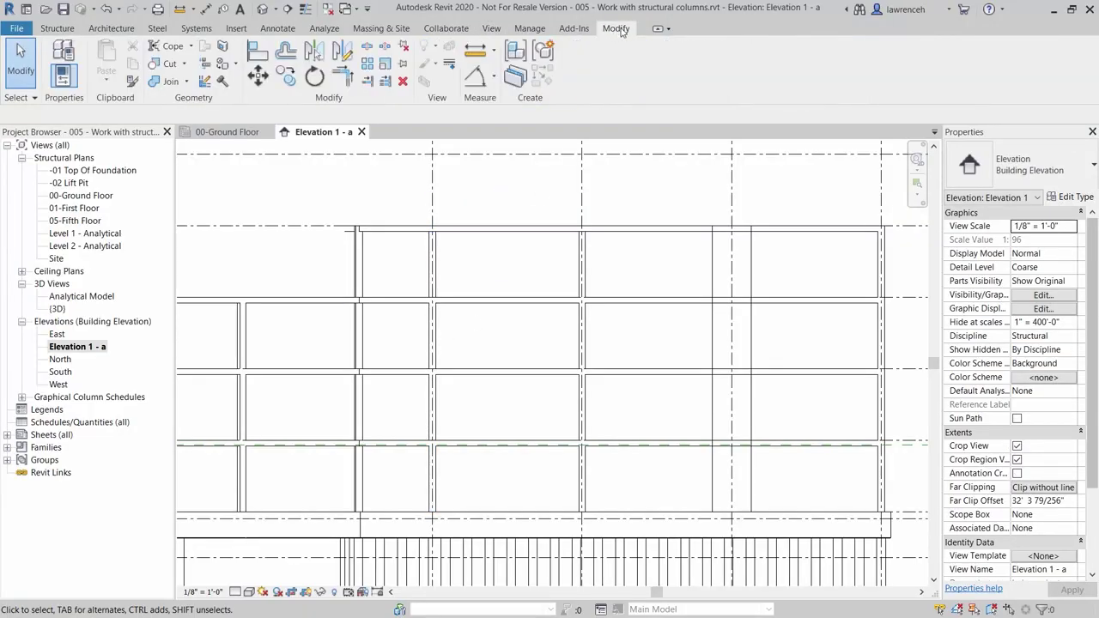
left_click(367, 47)
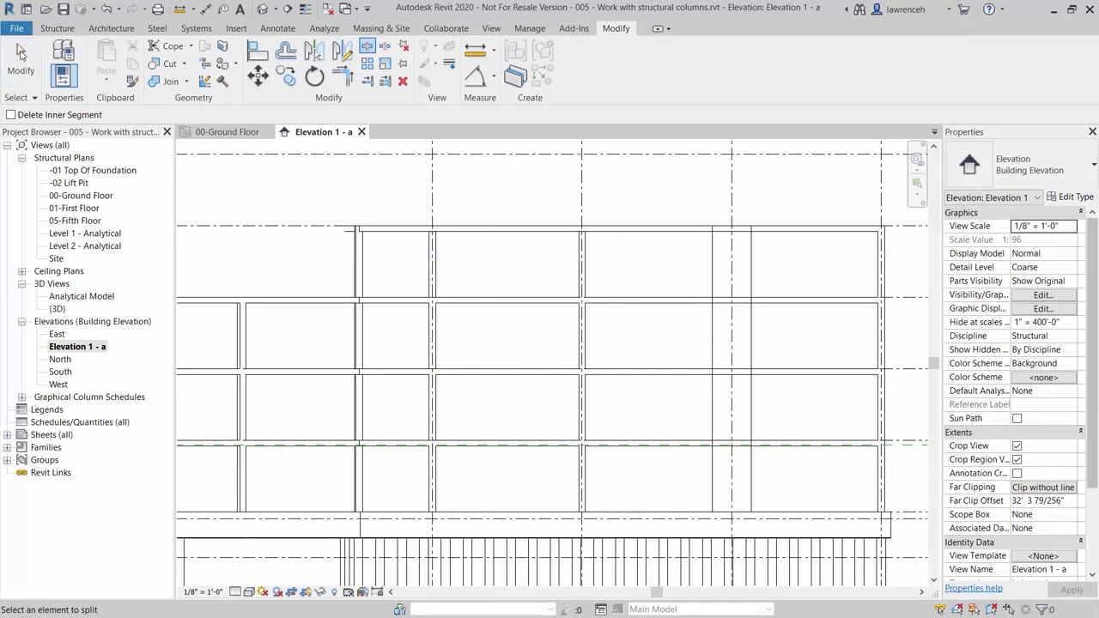
left_click(21, 53)
left_click(434, 270)
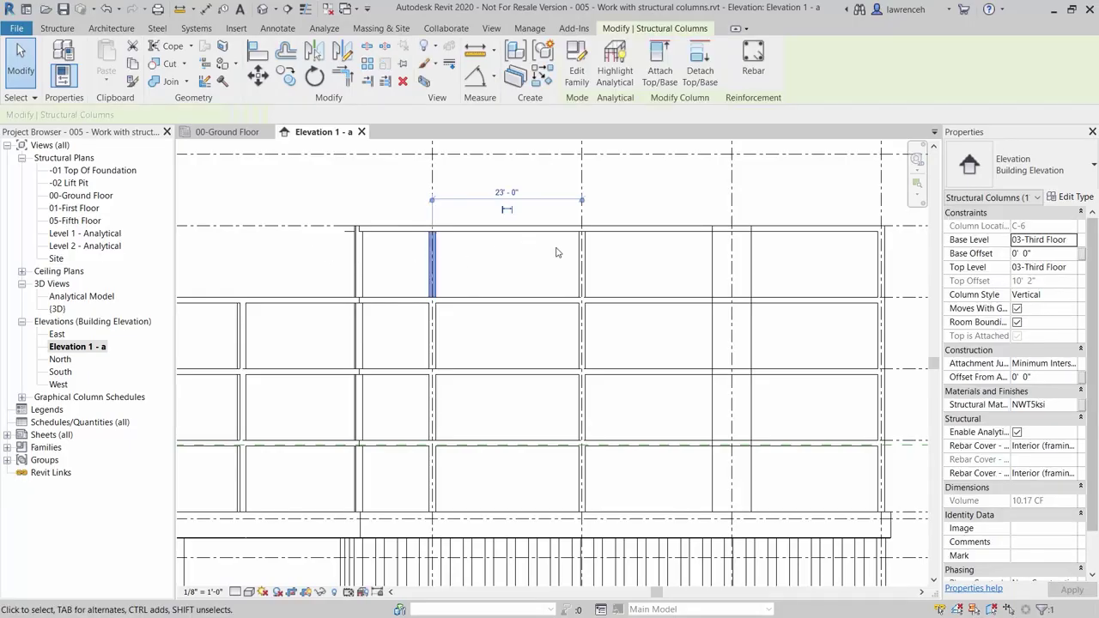
Delete the uppermost column segments above 03-Third Floor on grids 7 and 6.
left_click(586, 262)
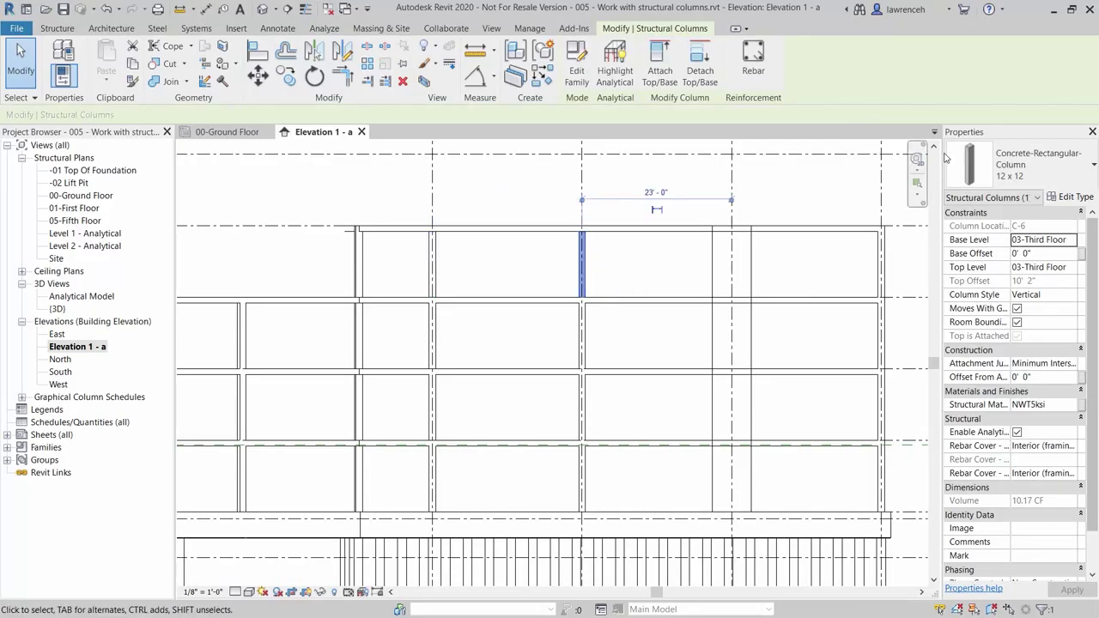
left_click(650, 270)
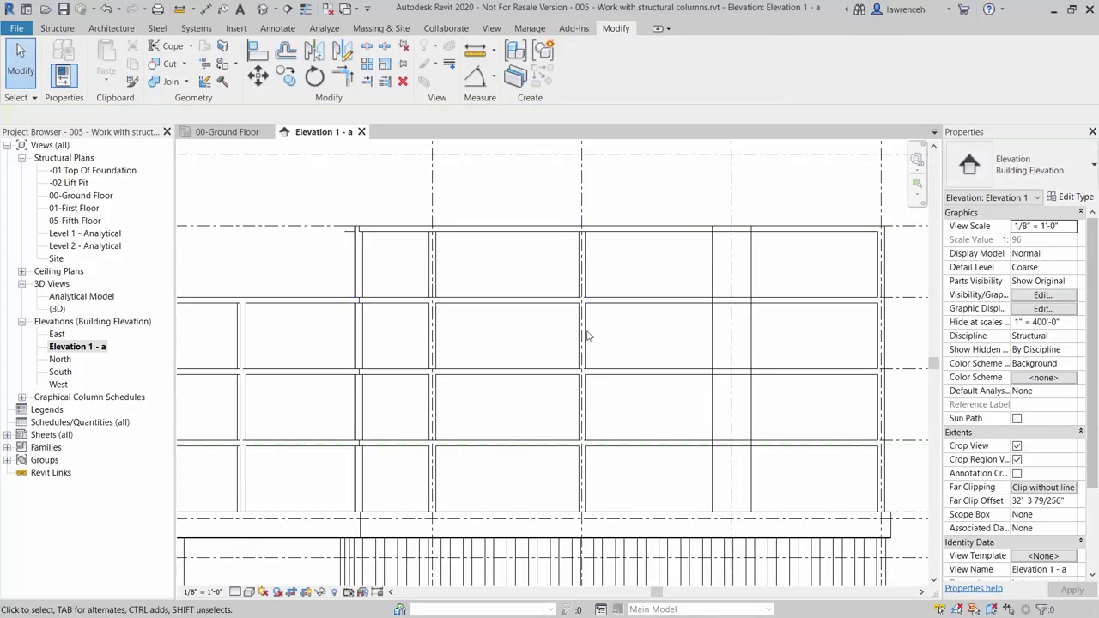
left_click(584, 262)
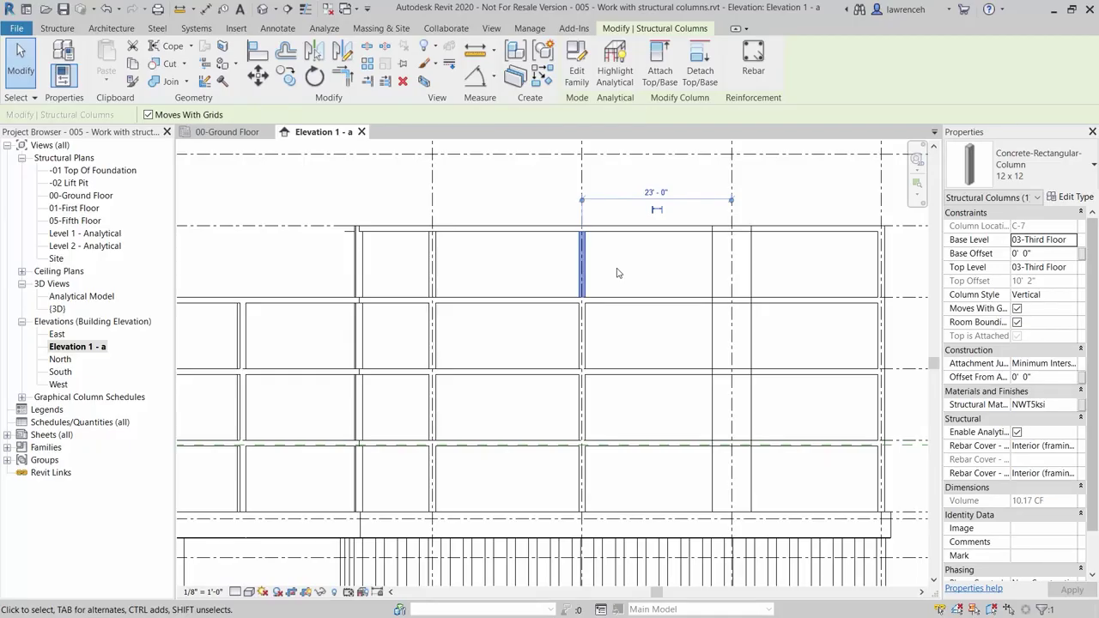
left_click(616, 273)
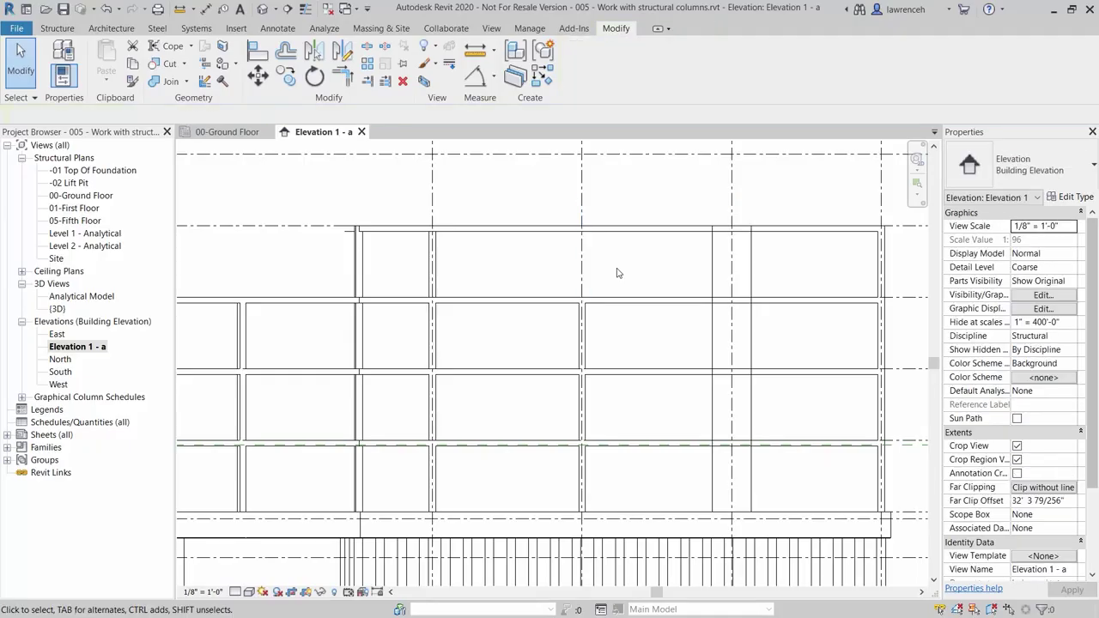
left_click(437, 276)
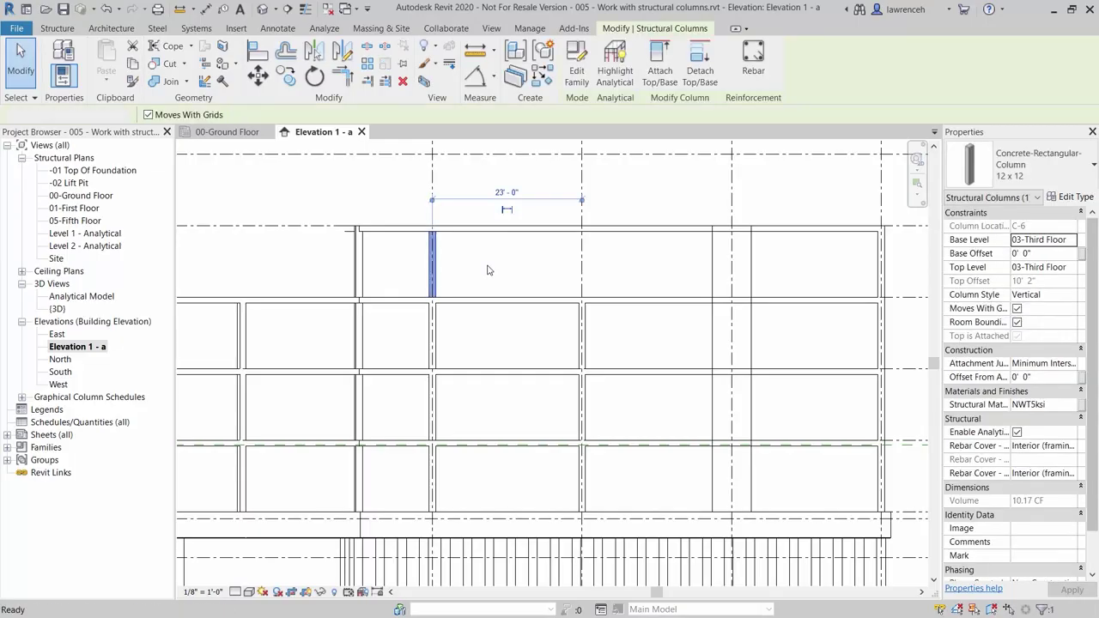
left_click(490, 271)
left_click(590, 340)
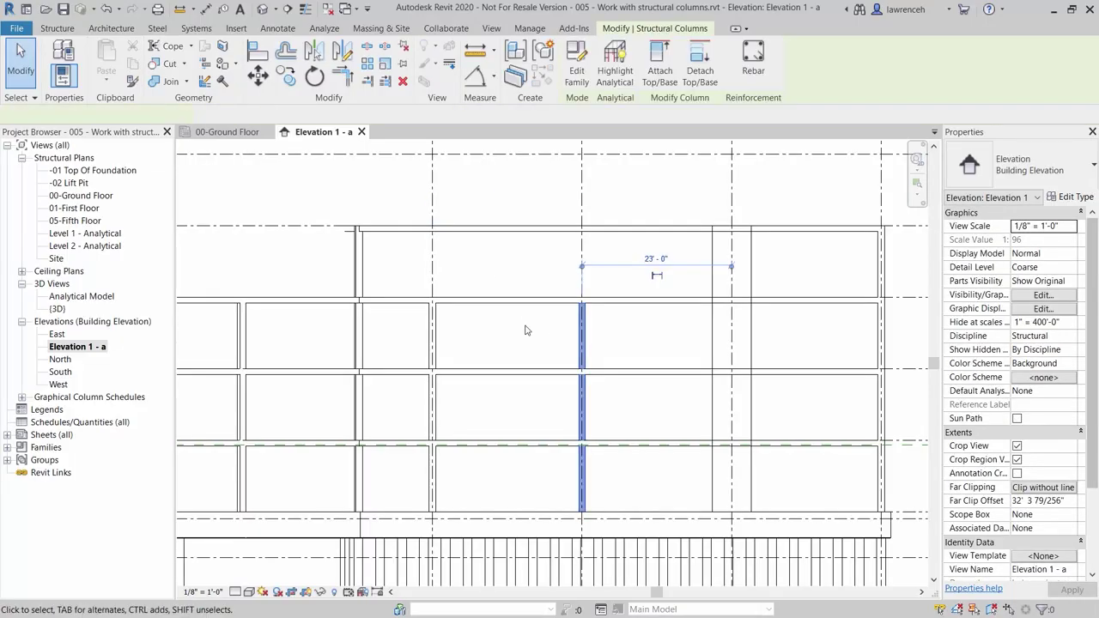
left_click(437, 335, "ctrl")
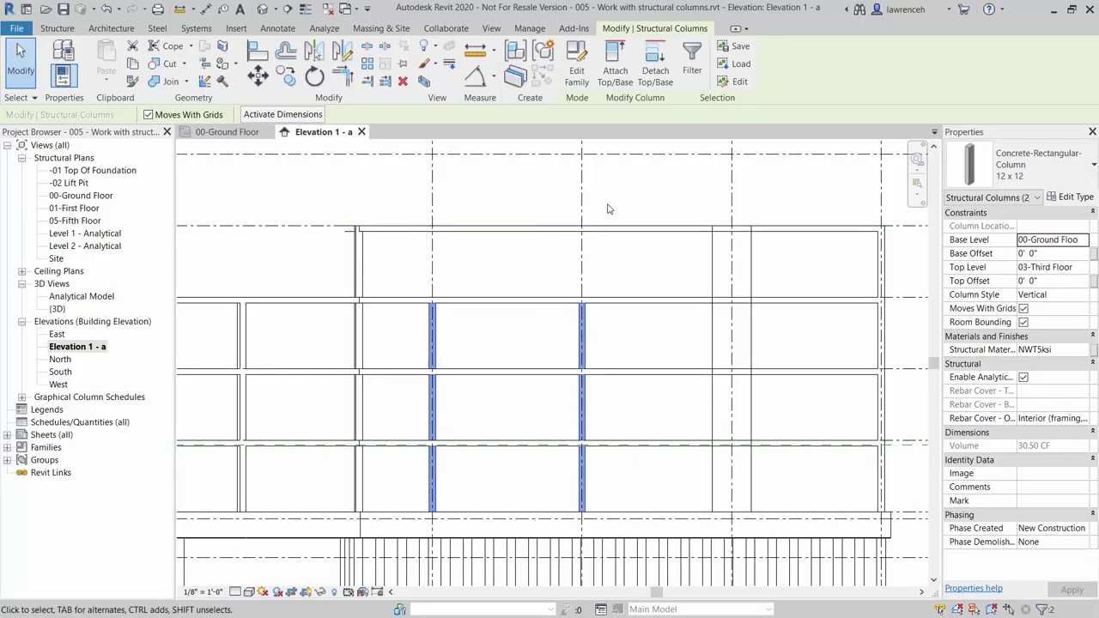
left_click(621, 79)
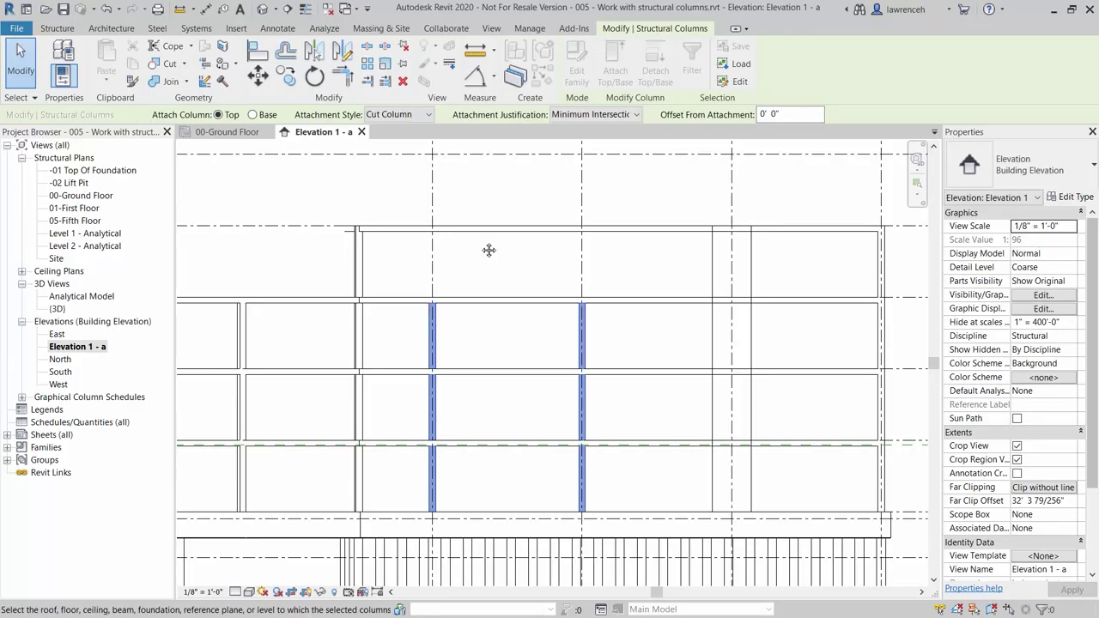
middle_click_drag(488, 248, 481, 260)
key("Escape")
key("Escape")
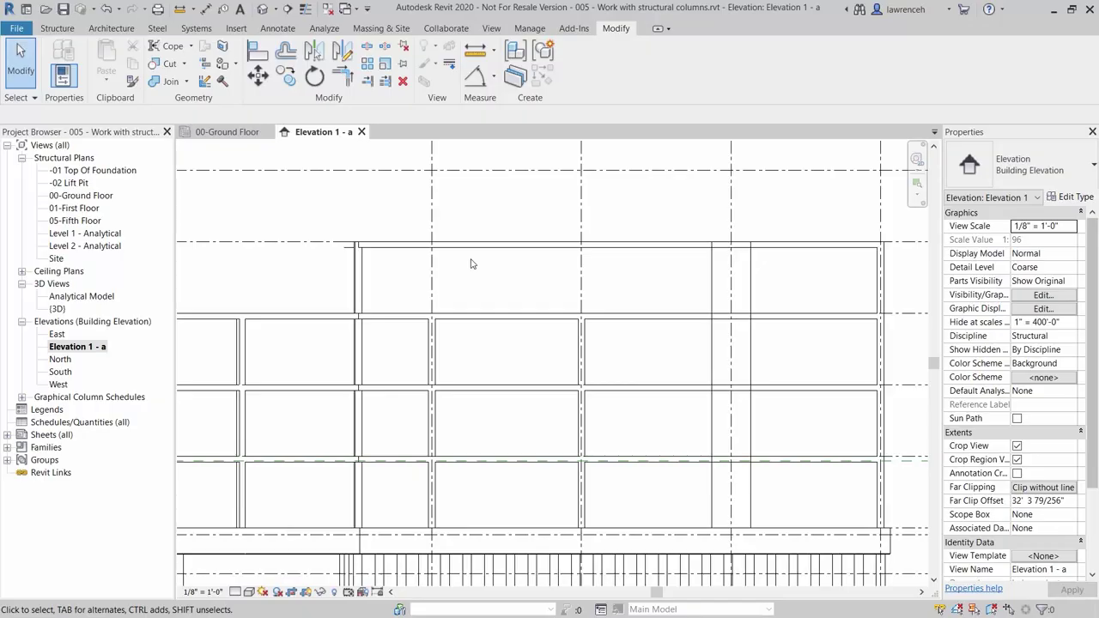
Draw a sloping reference plane above the roof, rising from outside grid 6 to beyond grid 8.
left_click(66, 30)
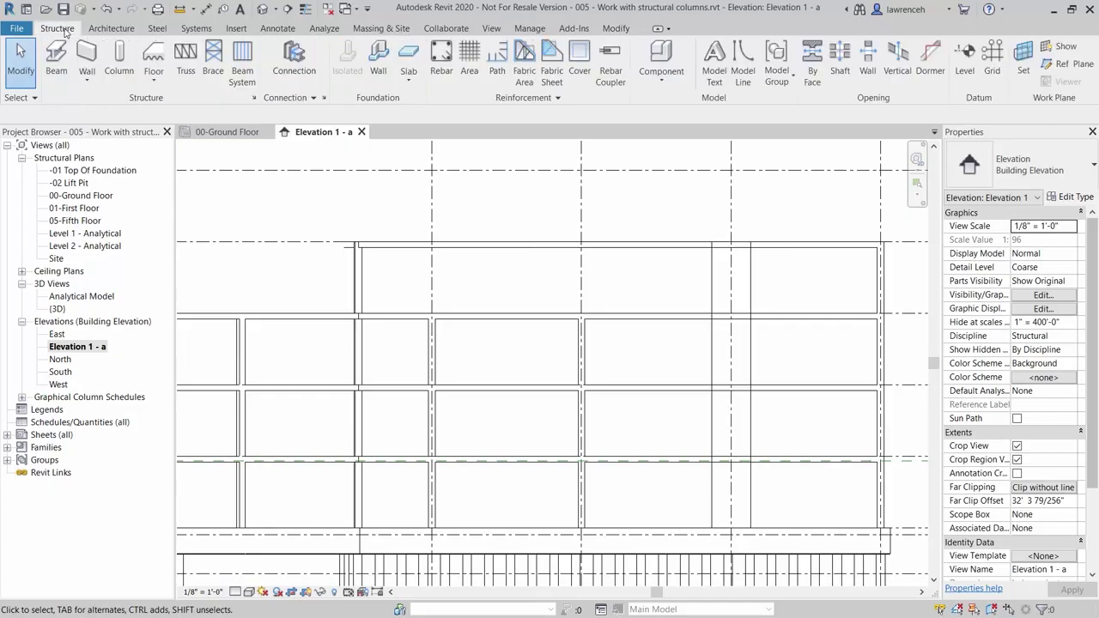
left_click(1073, 65)
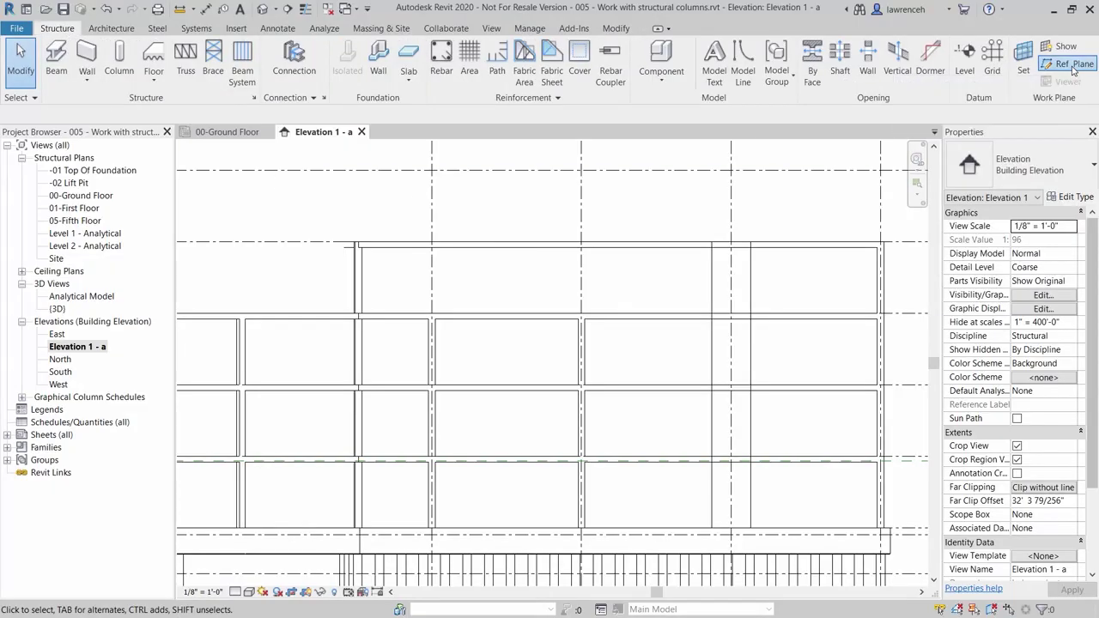
left_click(350, 229)
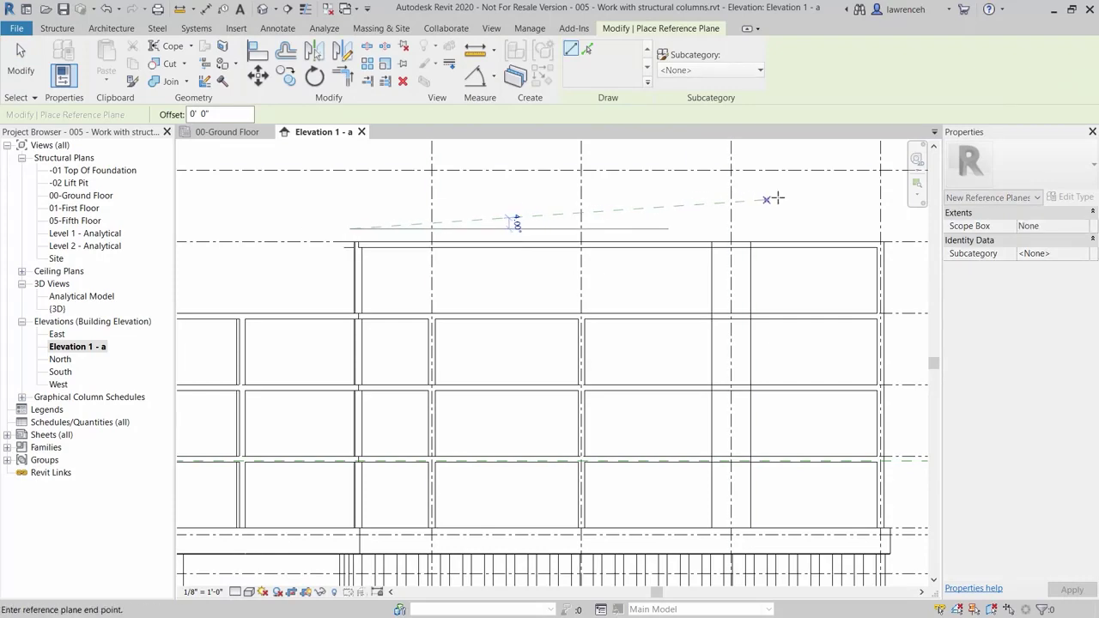
left_click(858, 184)
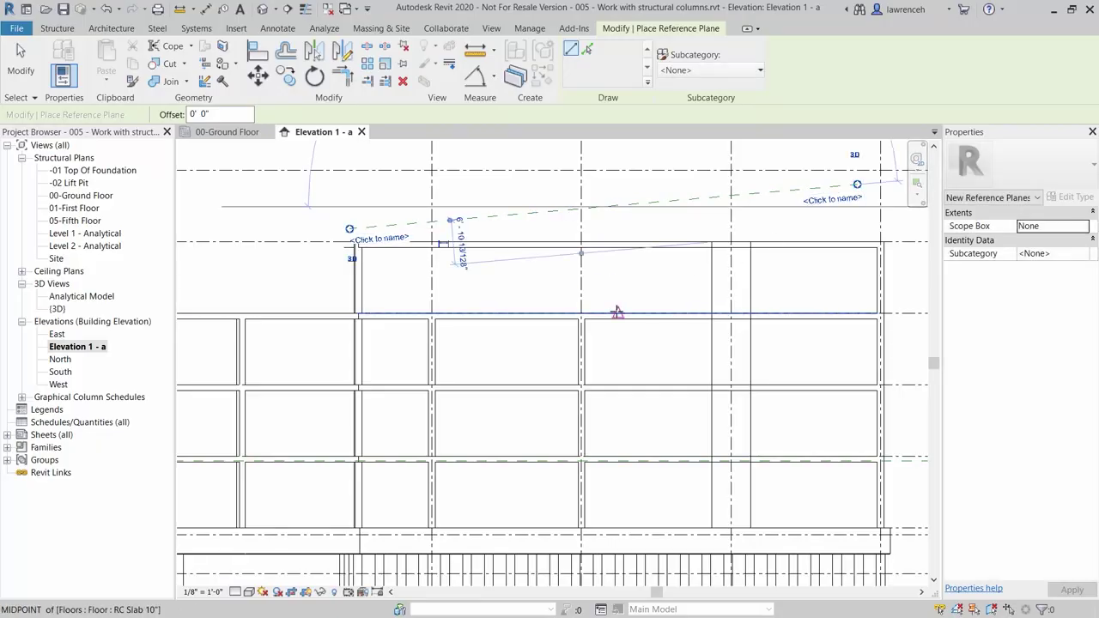
key("Escape")
key("Escape")
Attach the tops of the grid 6 and grid 7 columns to the sloping reference plane with Maximum Intersection justification.
left_click(433, 353)
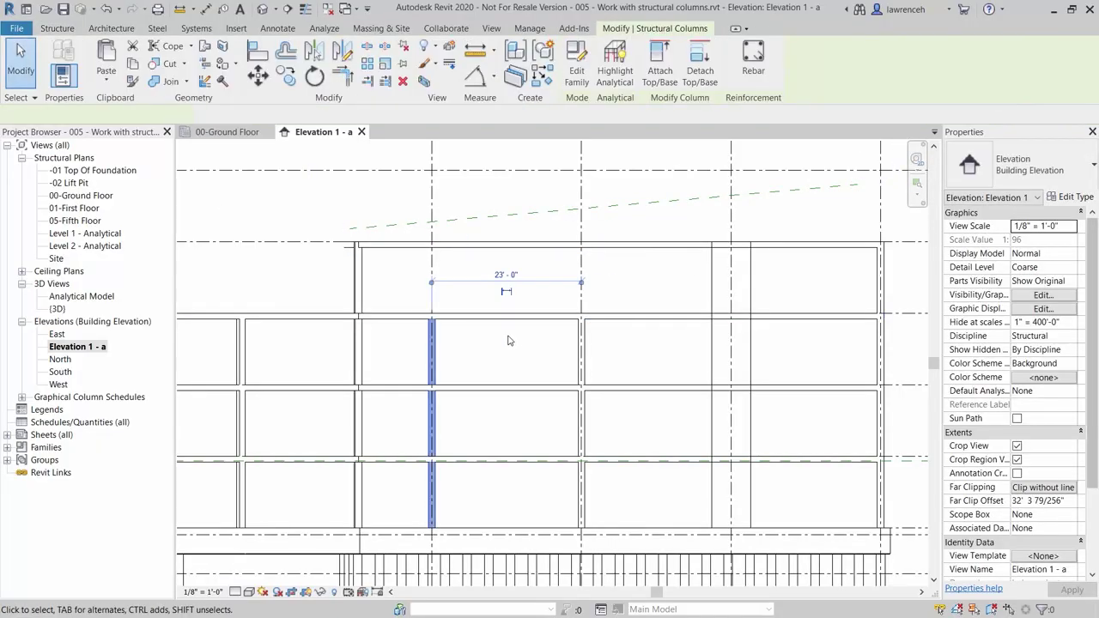
left_click(581, 351, "ctrl")
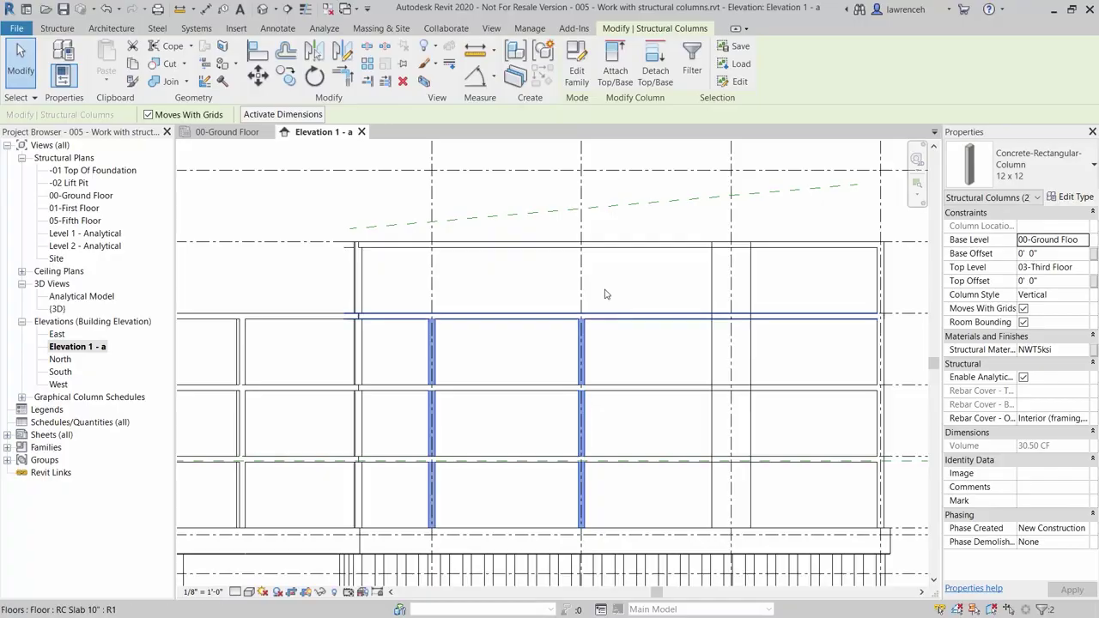
left_click(615, 76)
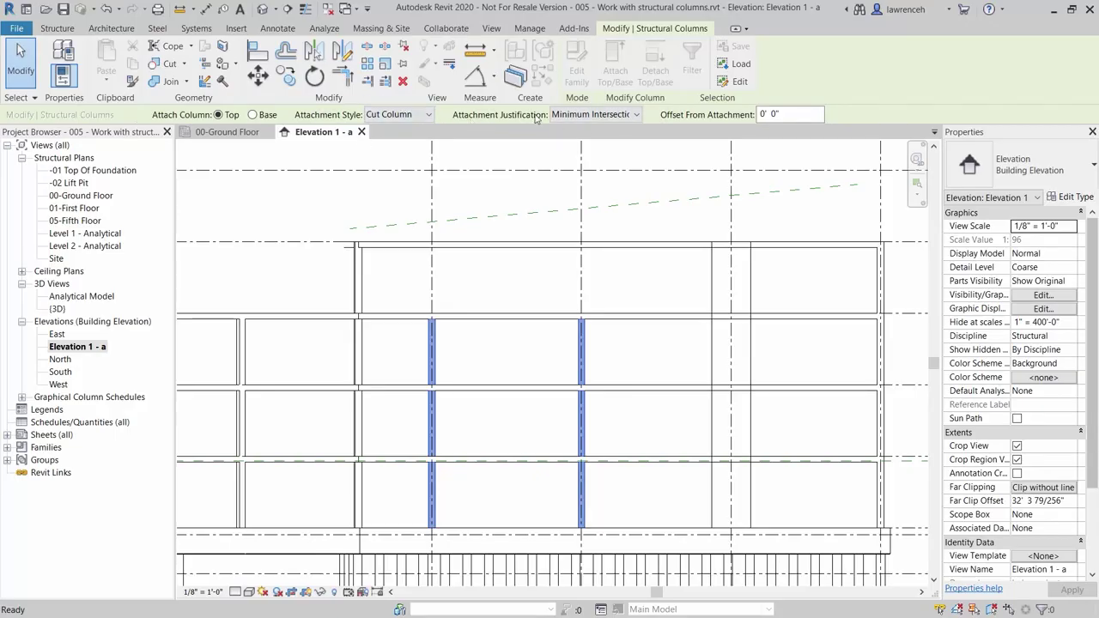
left_click(635, 115)
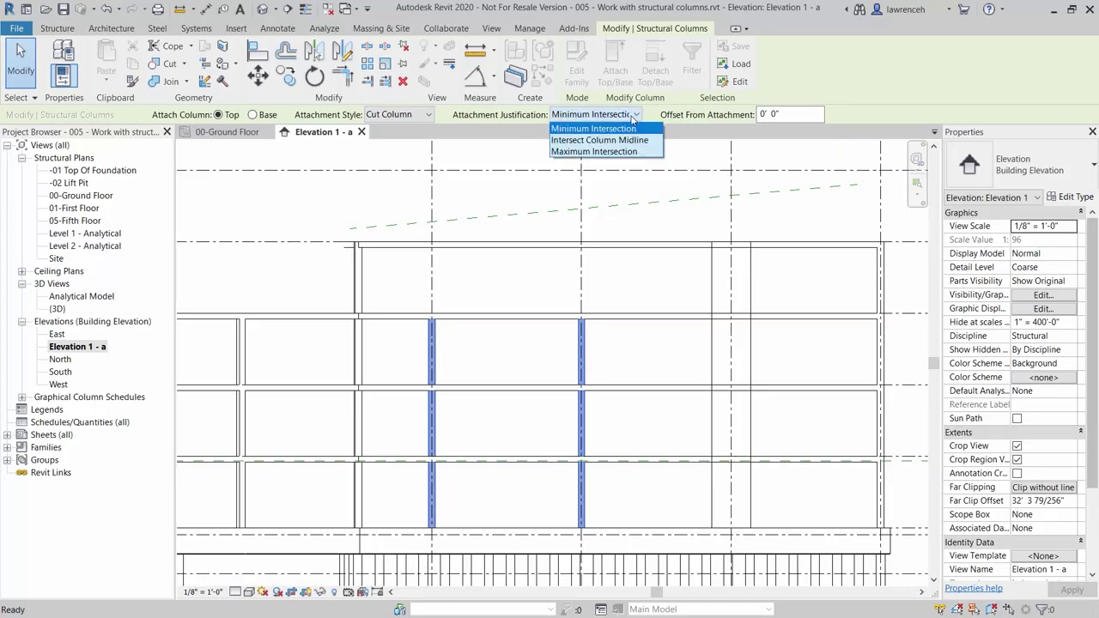
left_click(614, 152)
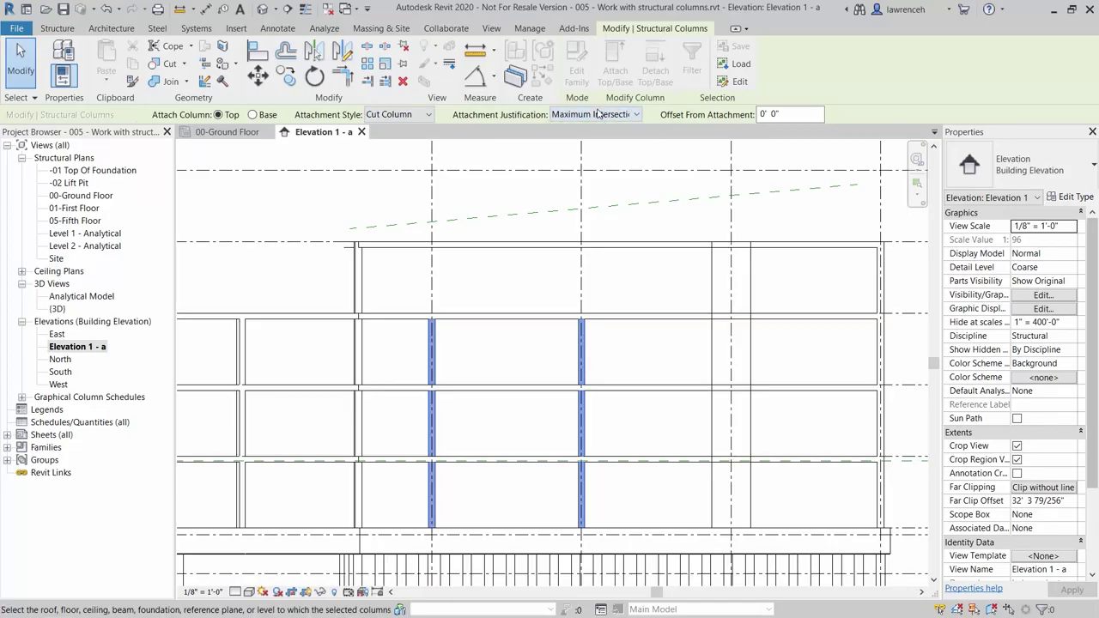
left_click(534, 214)
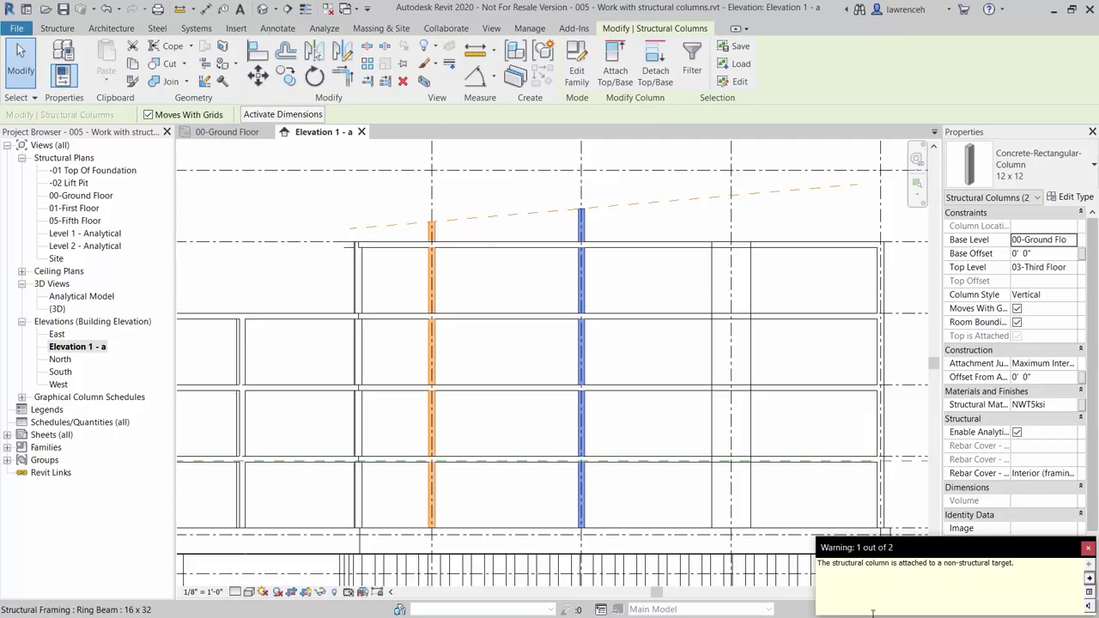
left_click(1088, 547)
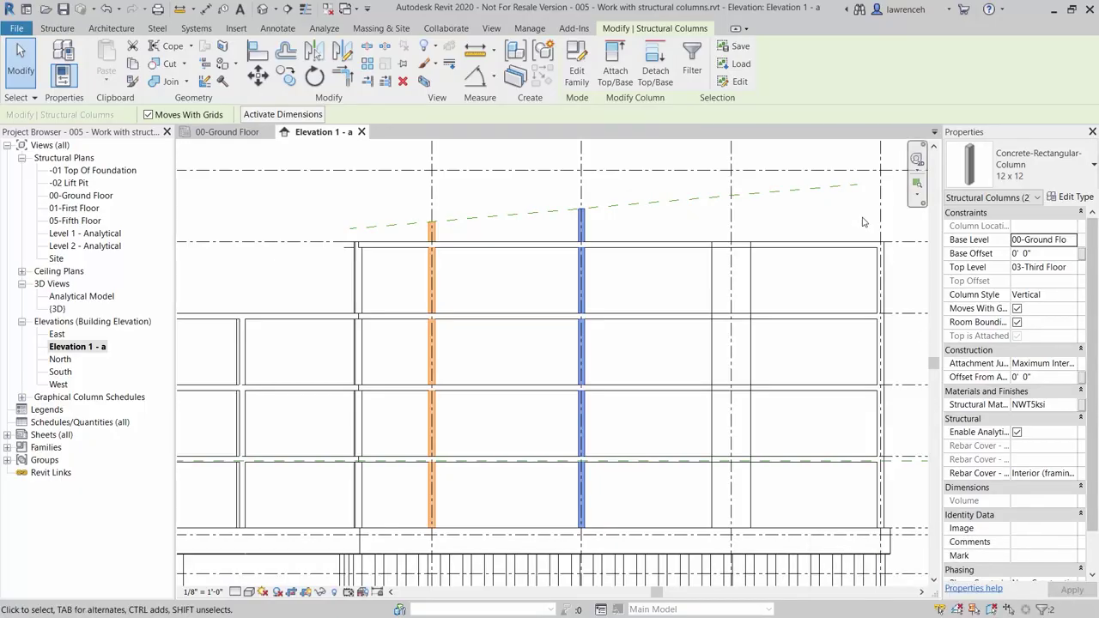
key("Escape")
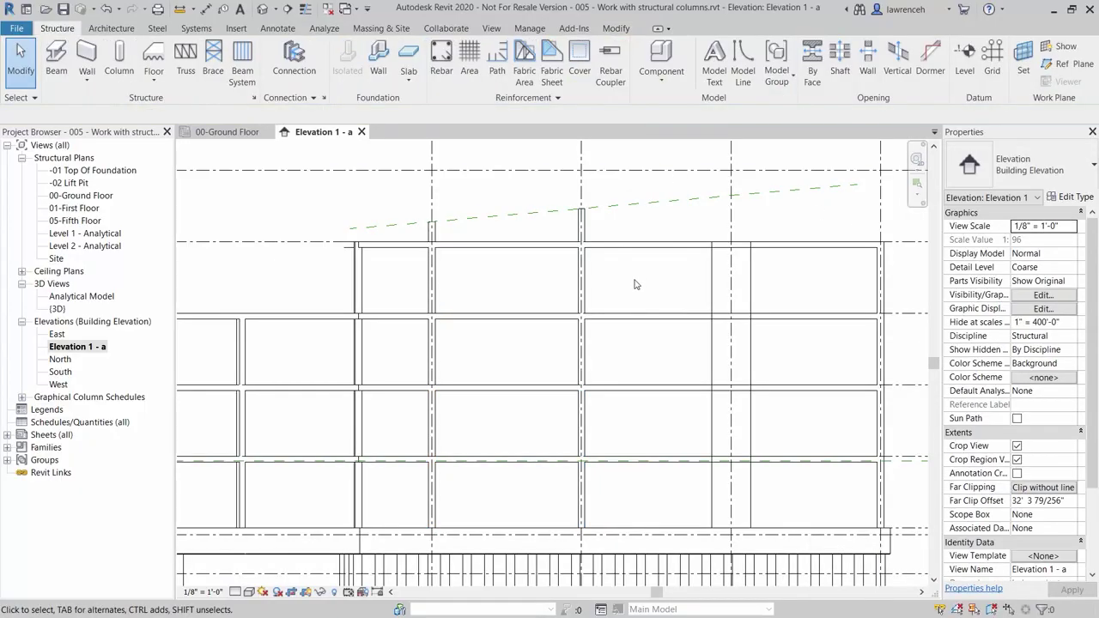
Move the sloping reference plane slightly upward above the roof.
left_click(666, 201)
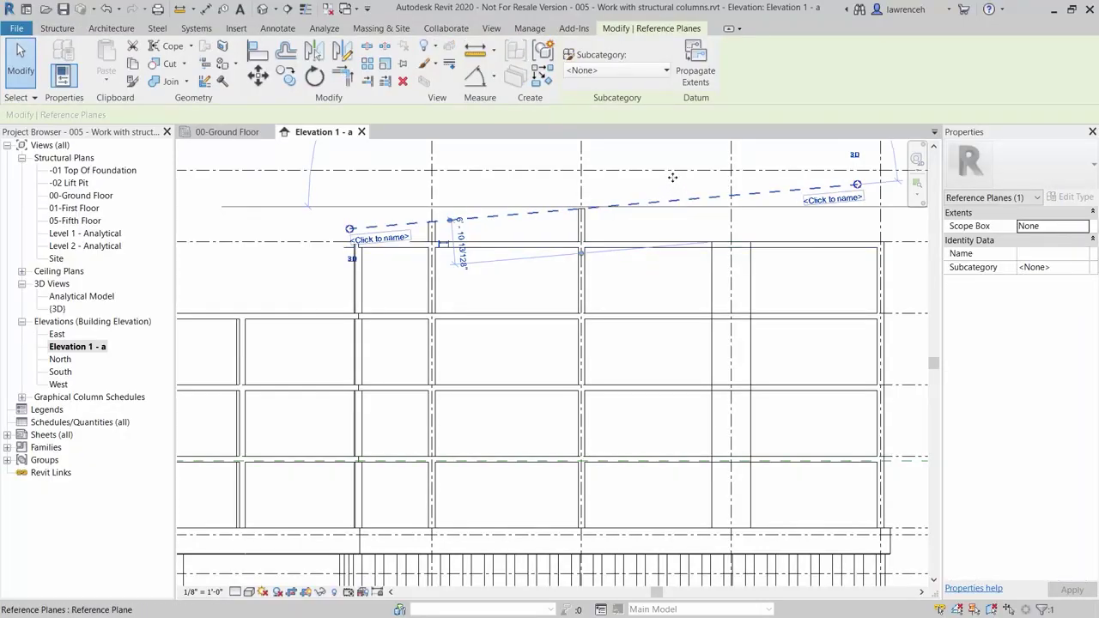
left_click_drag(680, 203, 636, 199)
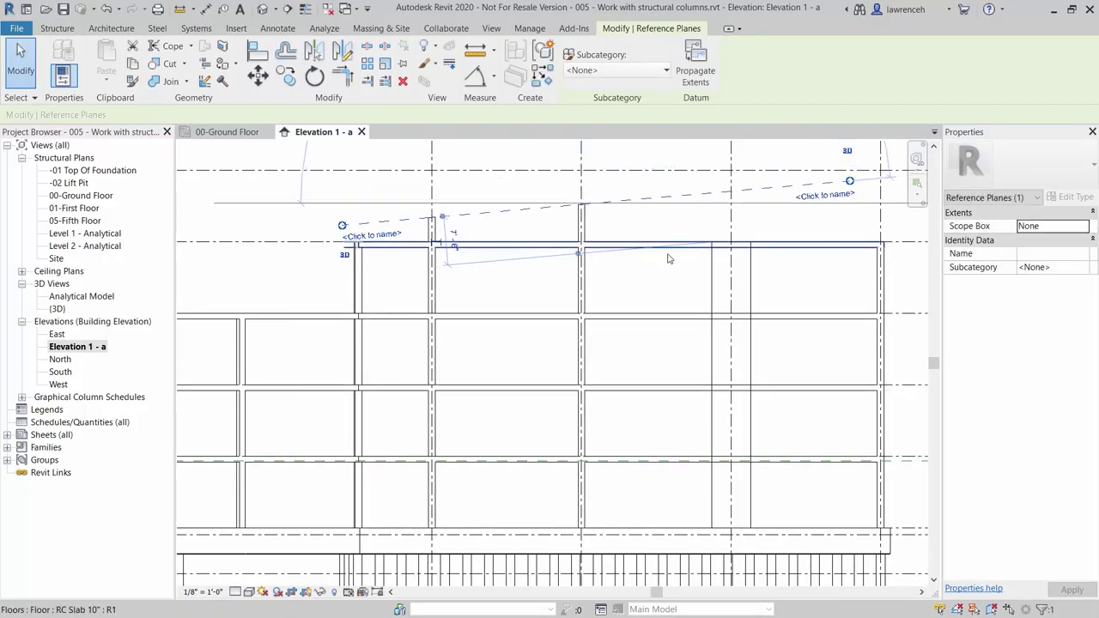
left_click(650, 298)
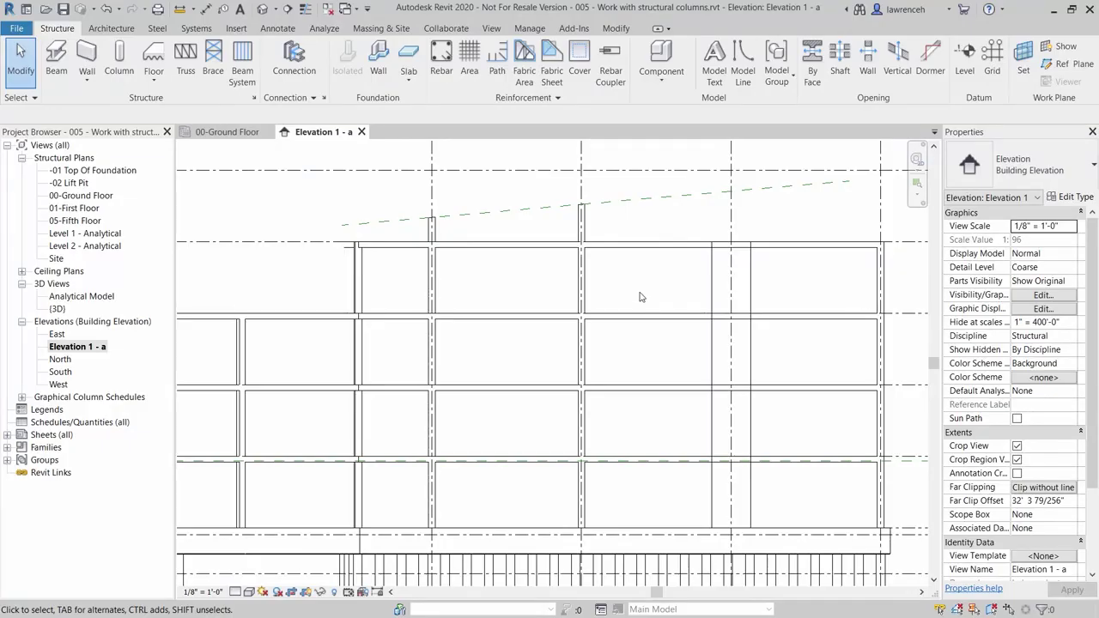
Detach the grid 6 and grid 7 columns from all their targets and delete the sloping reference plane.
left_click(585, 298)
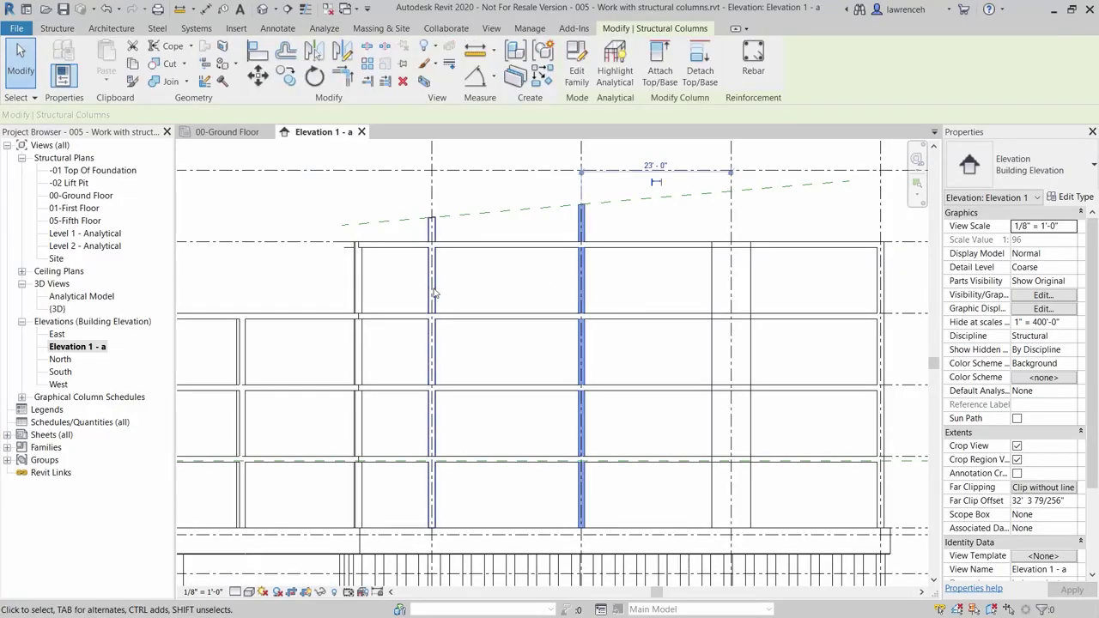
left_click(434, 292, "ctrl")
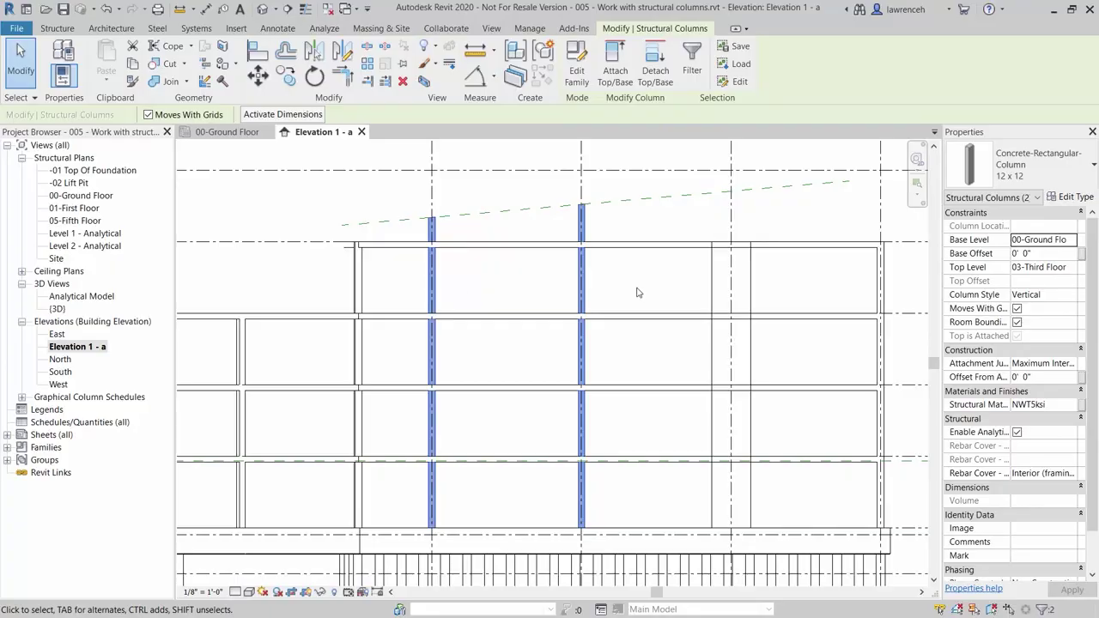
left_click(654, 79)
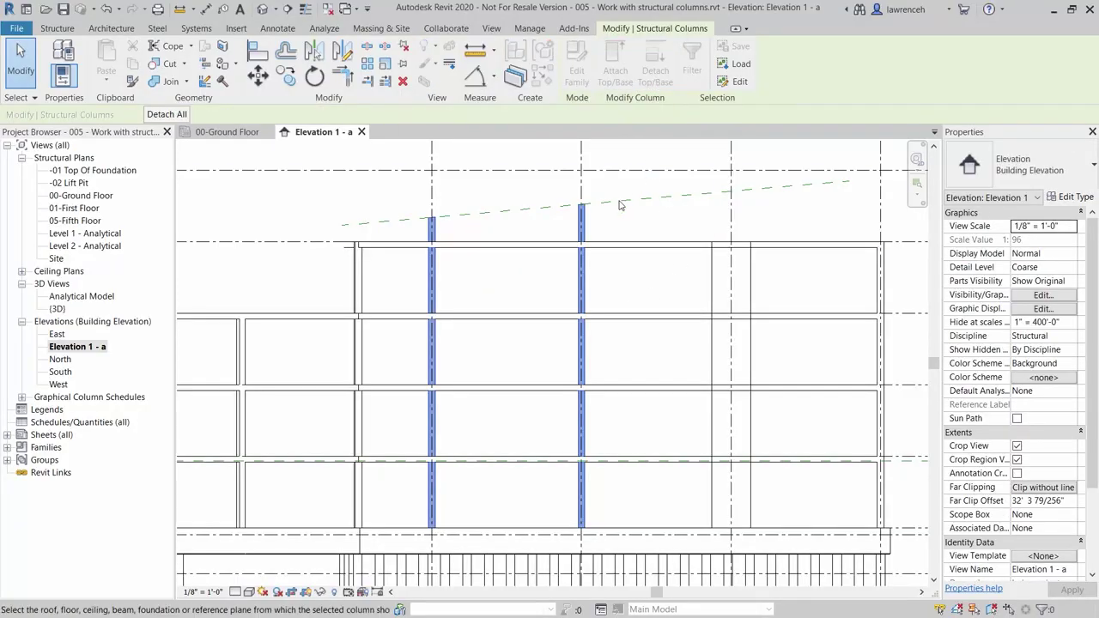
left_click(161, 116)
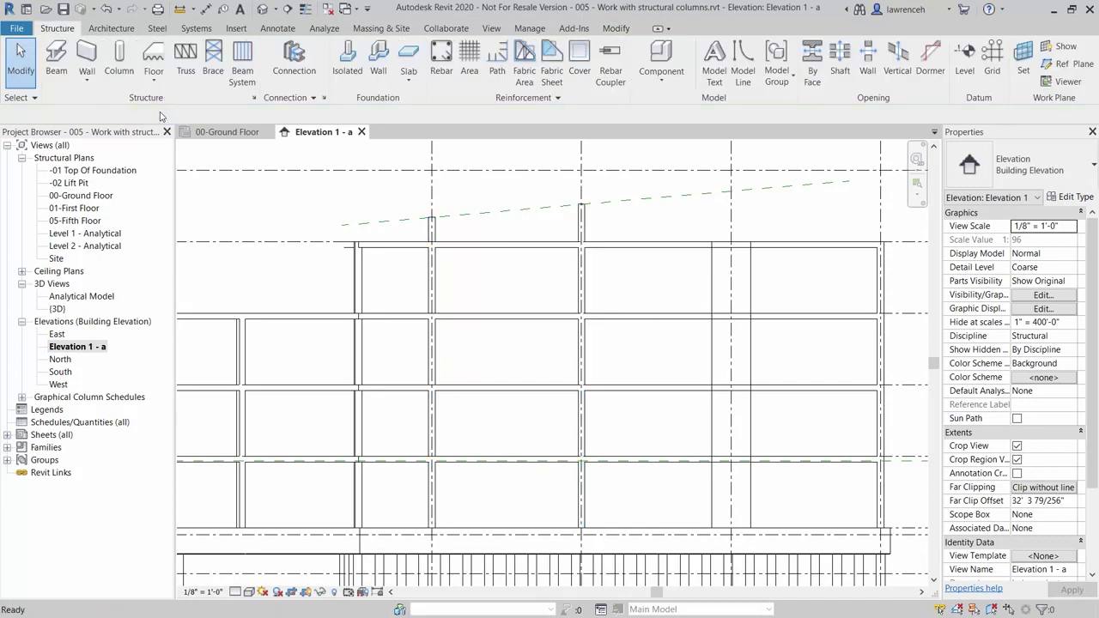
left_click(659, 201)
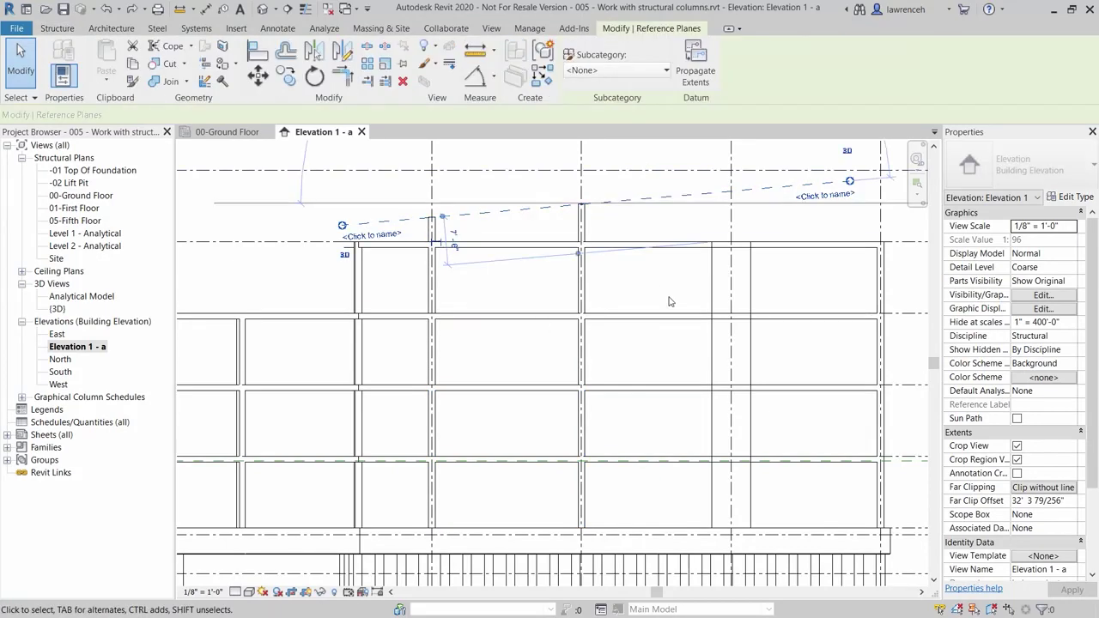
left_click(651, 293)
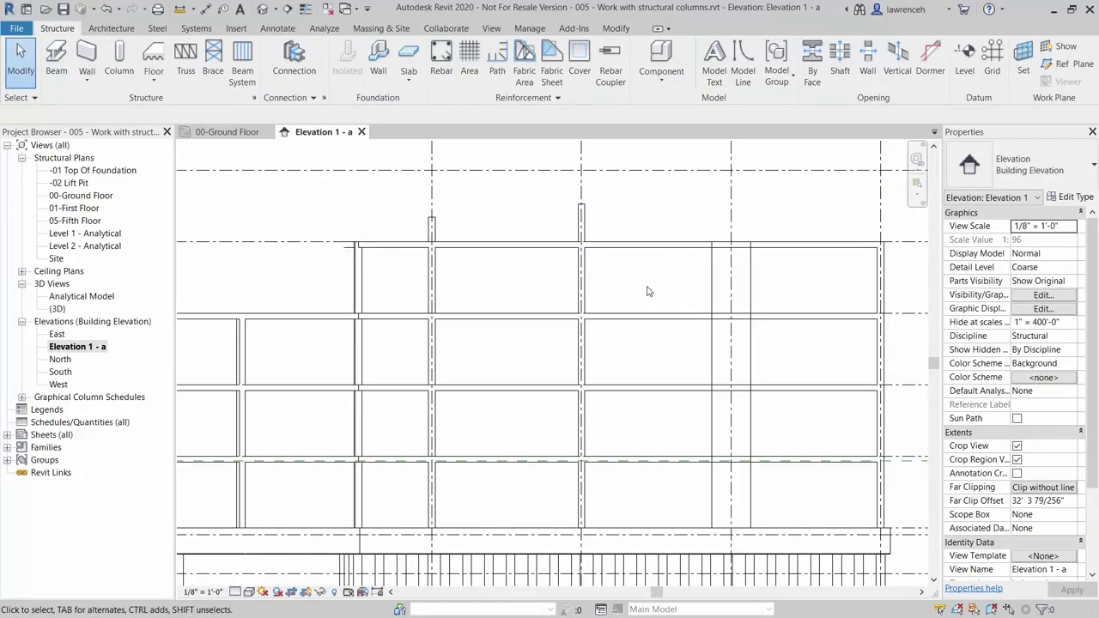
Examine the Top Offset of the grid 7 and grid 6 columns, first together and separately after that.
left_click(582, 289)
left_click(434, 293, "ctrl")
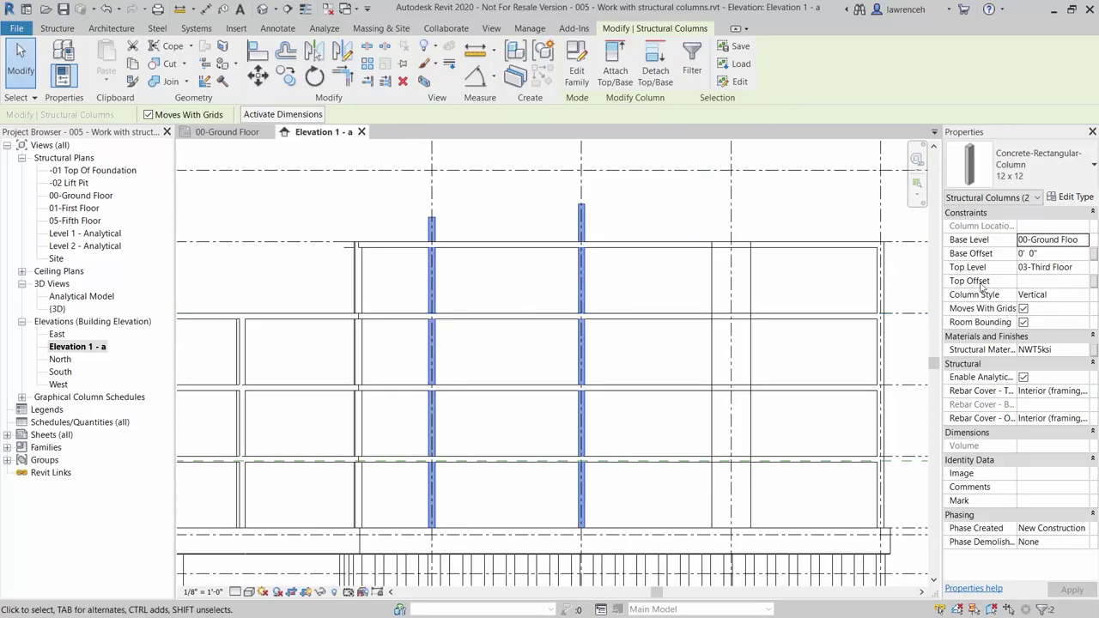
left_click(626, 273)
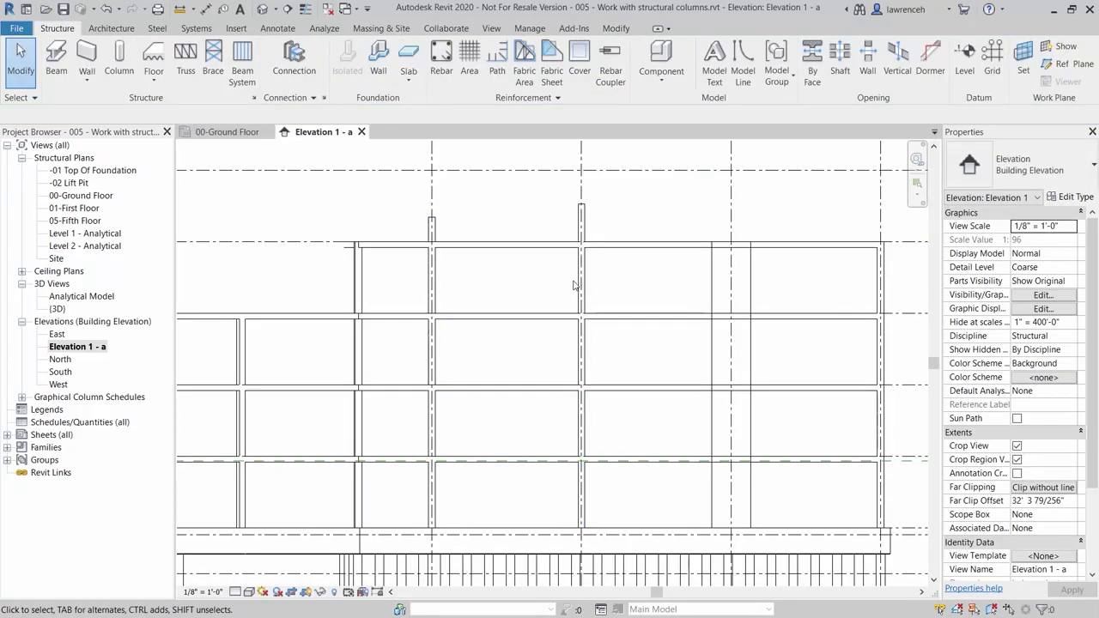
left_click(584, 277)
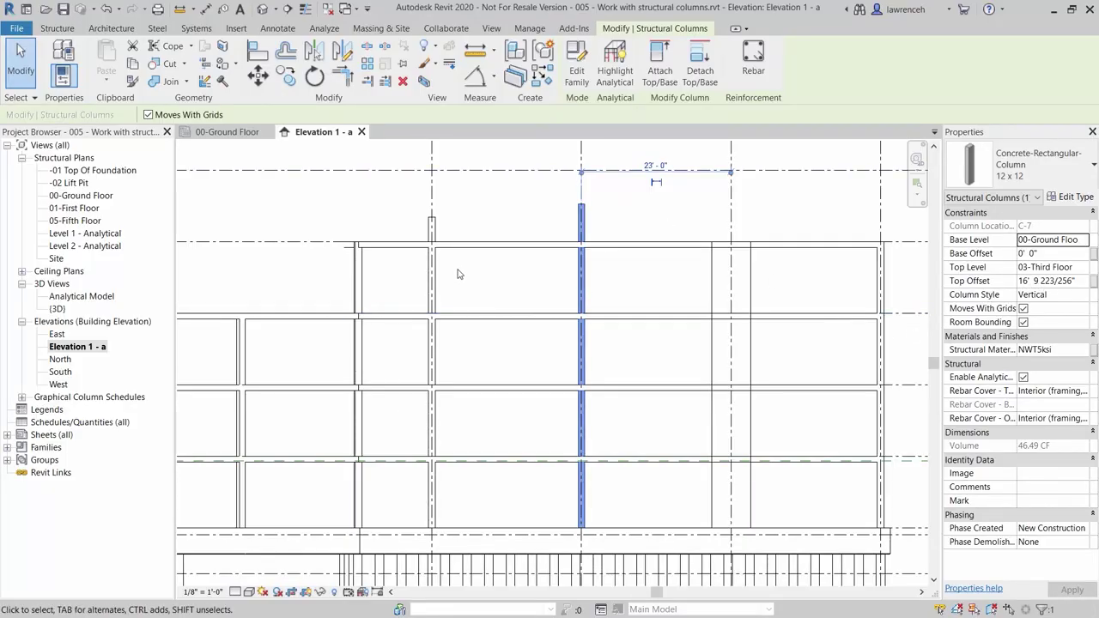
left_click(434, 288)
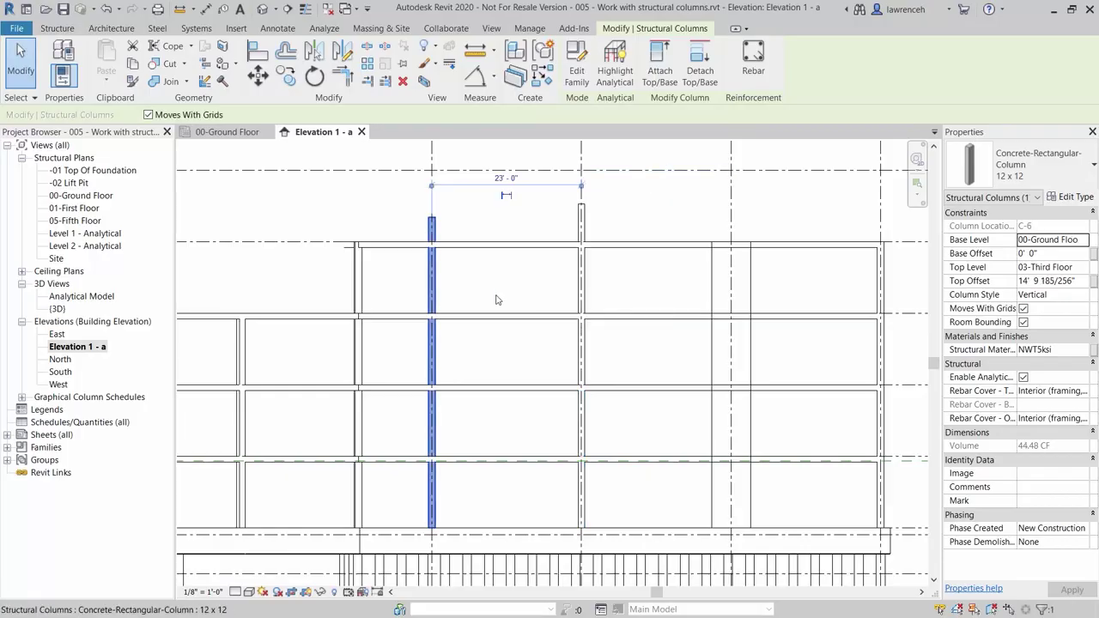
left_click(568, 284)
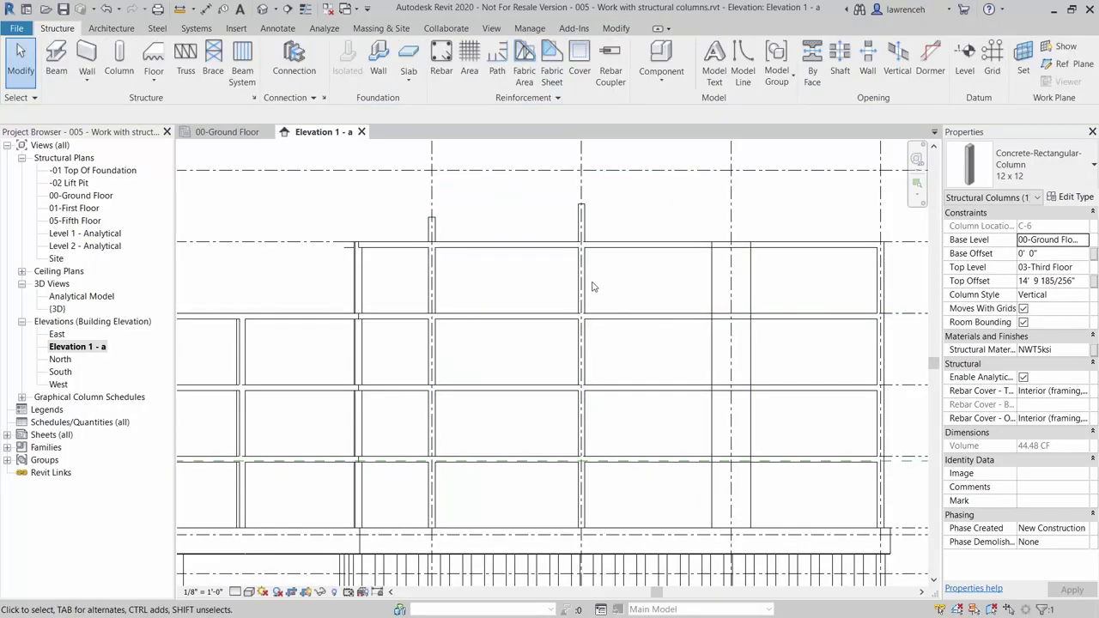
Set the Top Offset of the grid 6 and grid 7 columns to 0 and their Top Level to 04-Fourth Floor.
left_click(432, 291, "ctrl")
left_click(1033, 286)
type("0")
key("Return")
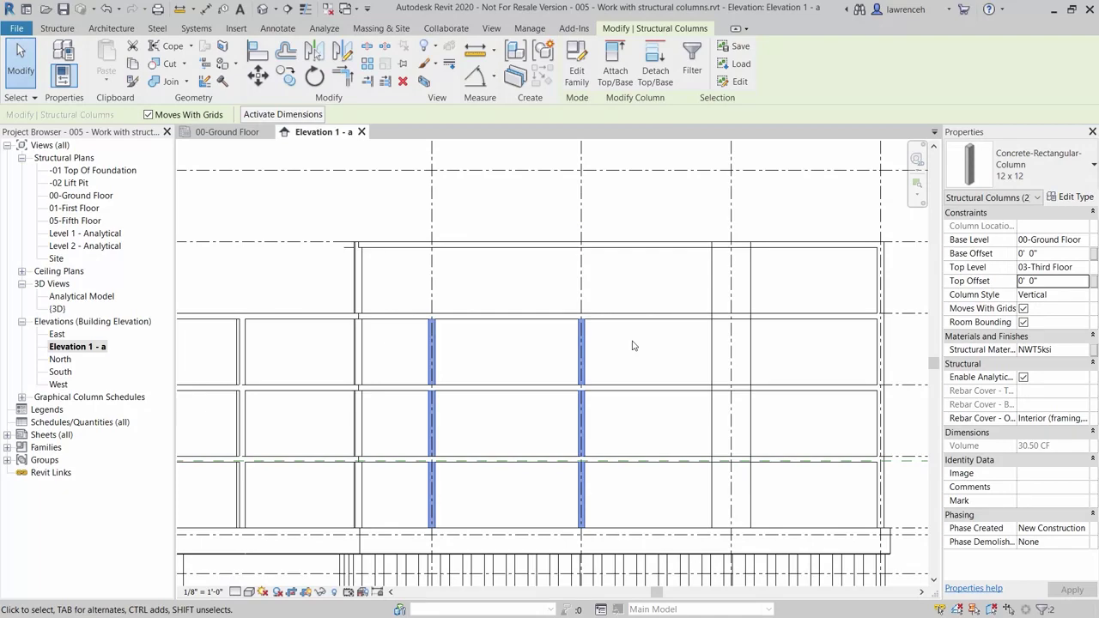
left_click(1055, 267)
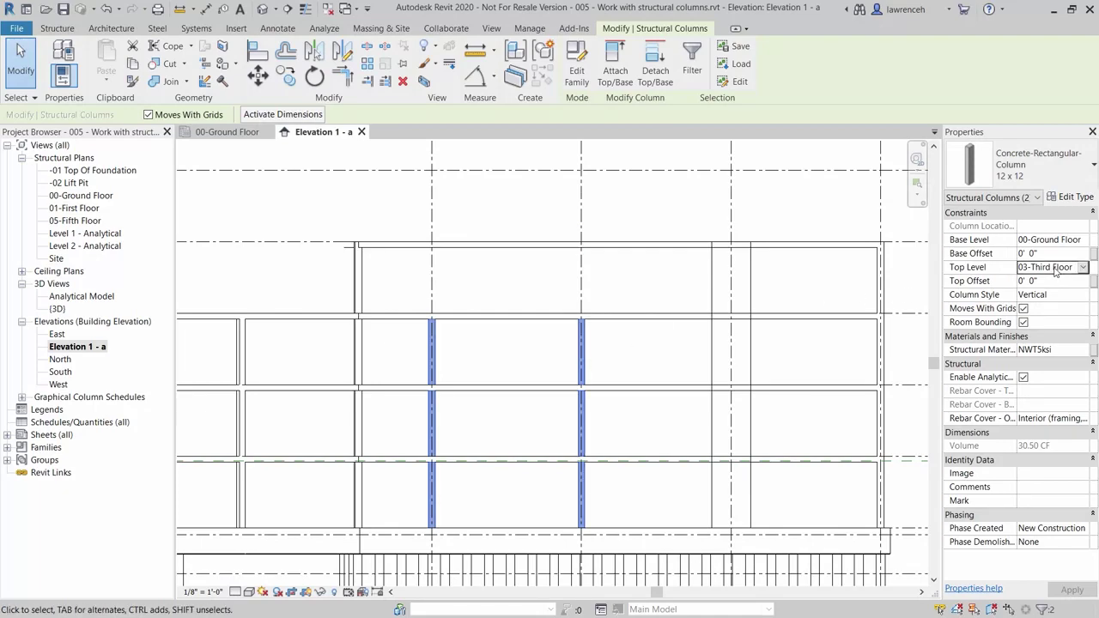
left_click(1084, 267)
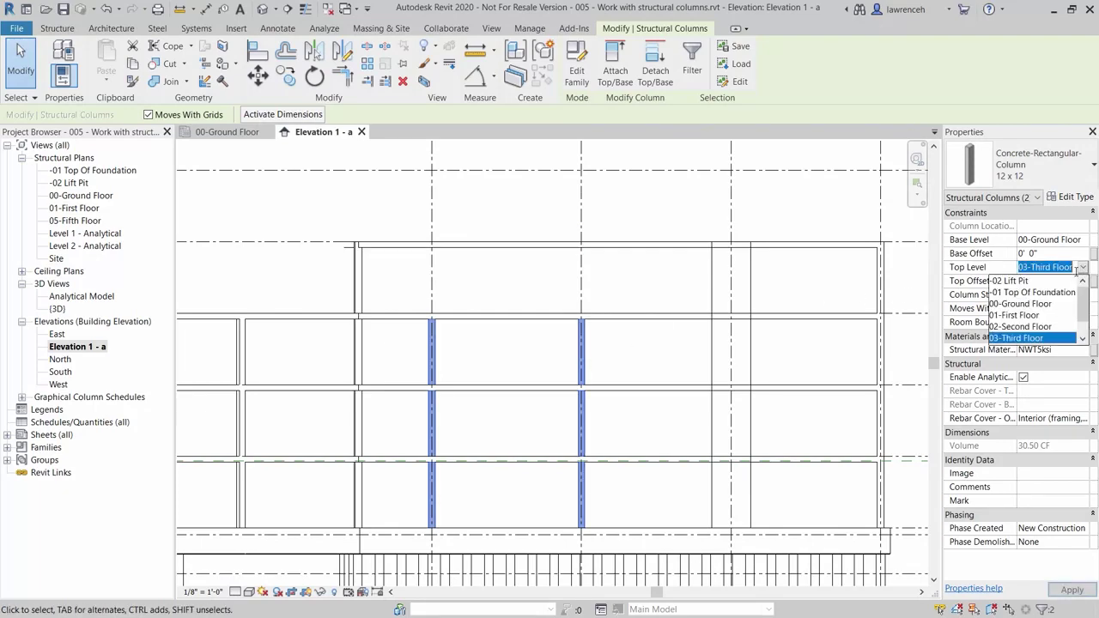
scroll(1031, 320, "down", 2)
left_click(1026, 326)
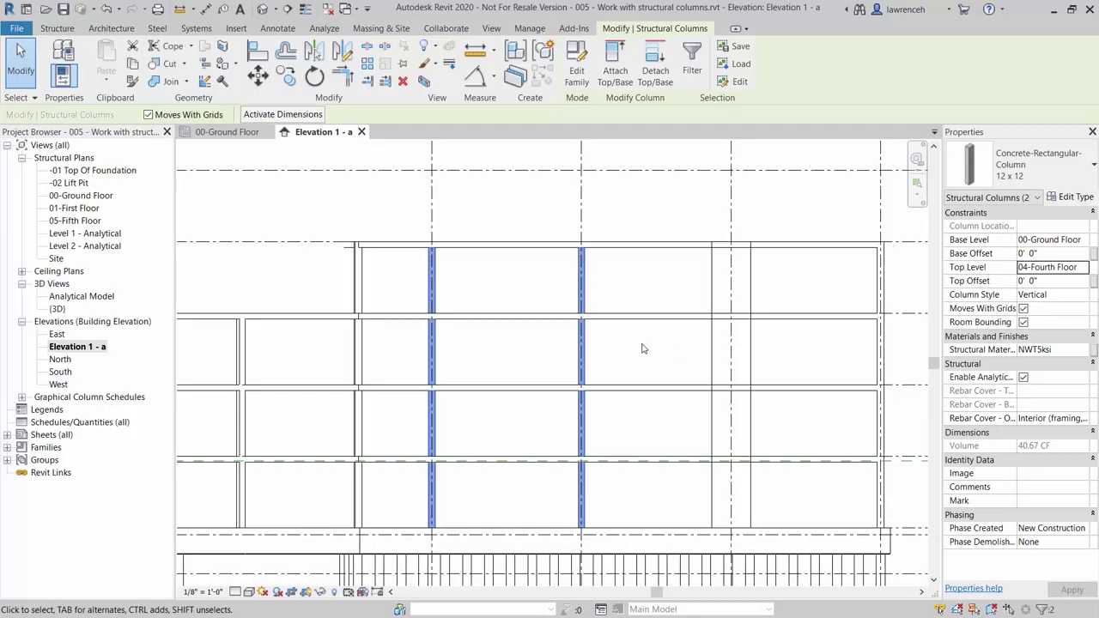
left_click(643, 348)
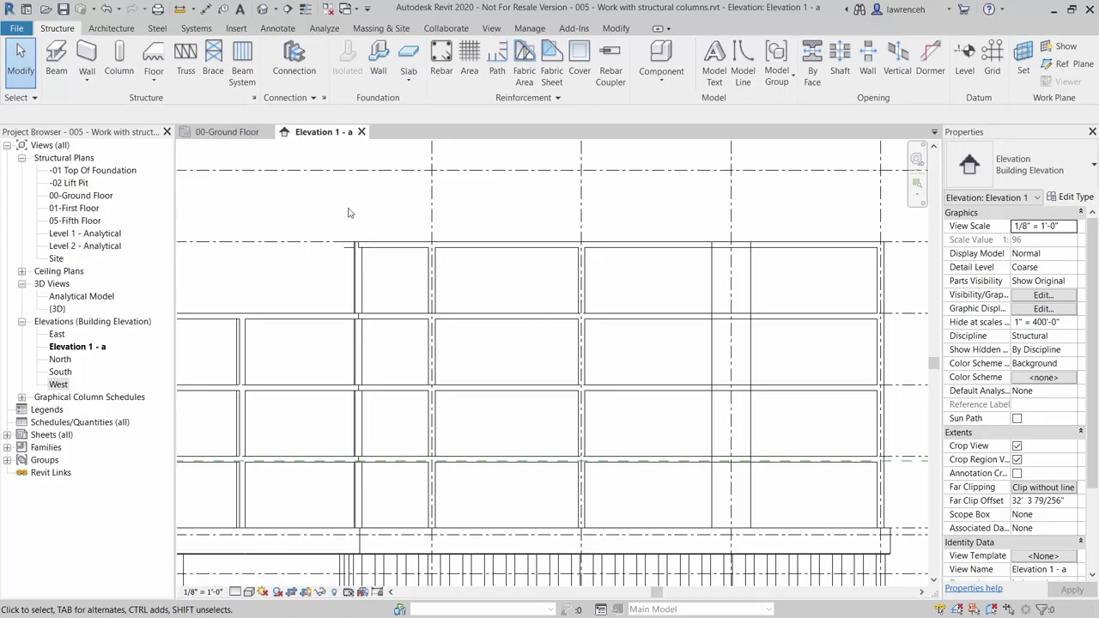
In the 00-Ground Floor plan, draw a building section across the curved edge beside grid 2, facing grid 1, and shorten its depth to about 7' 10".
left_click(237, 136)
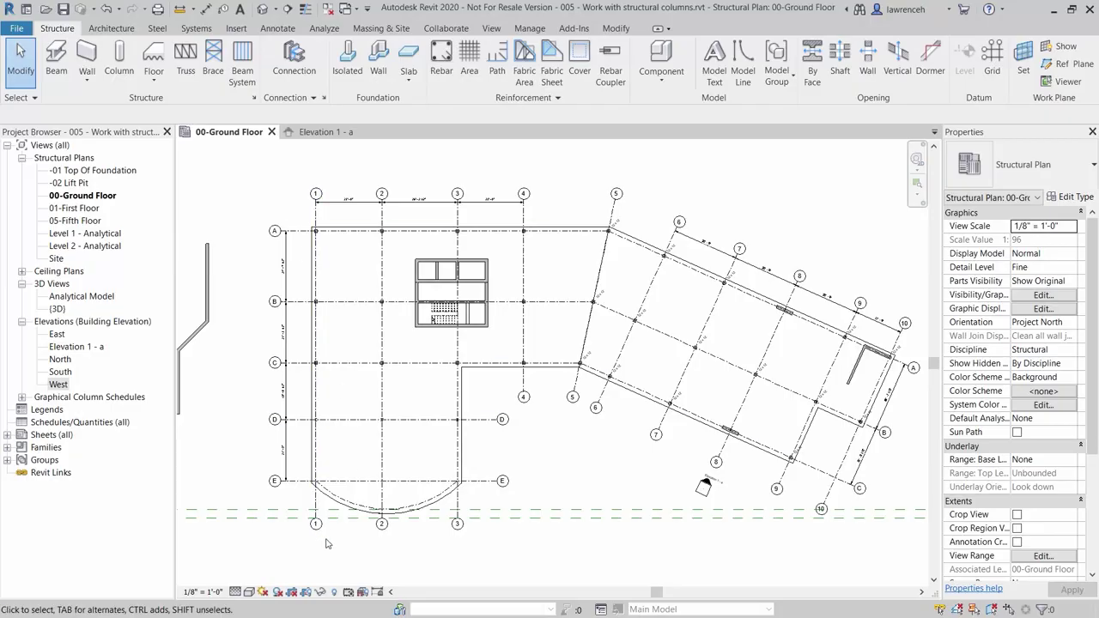
scroll(343, 541, "up", 3)
middle_click_drag(389, 530, 429, 530)
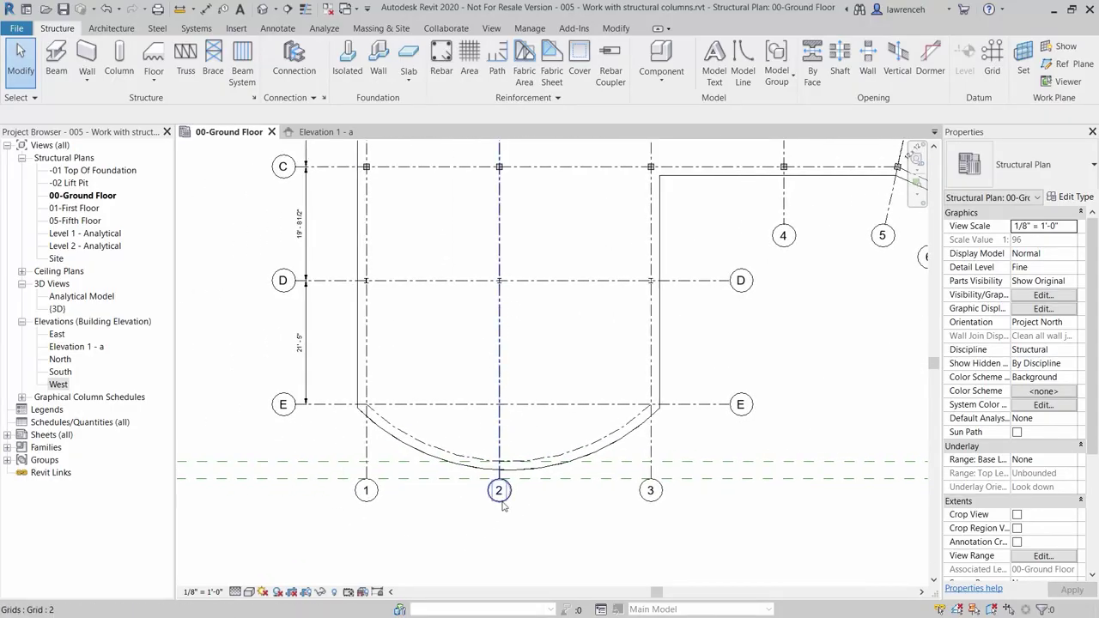
scroll(503, 506, "up", 2)
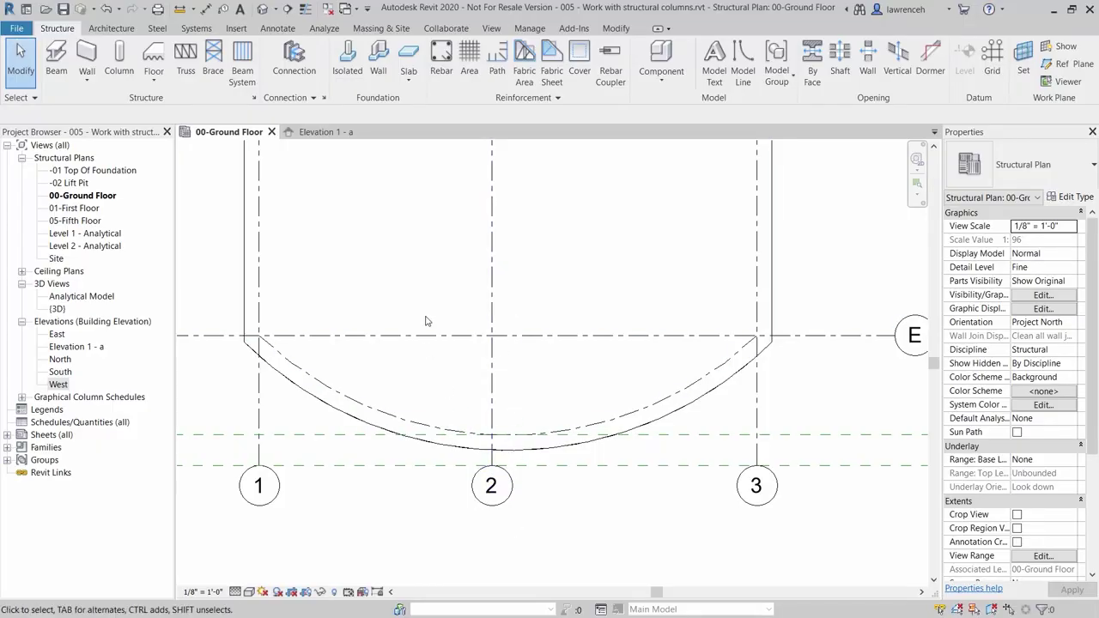
left_click(290, 11)
left_click(512, 555)
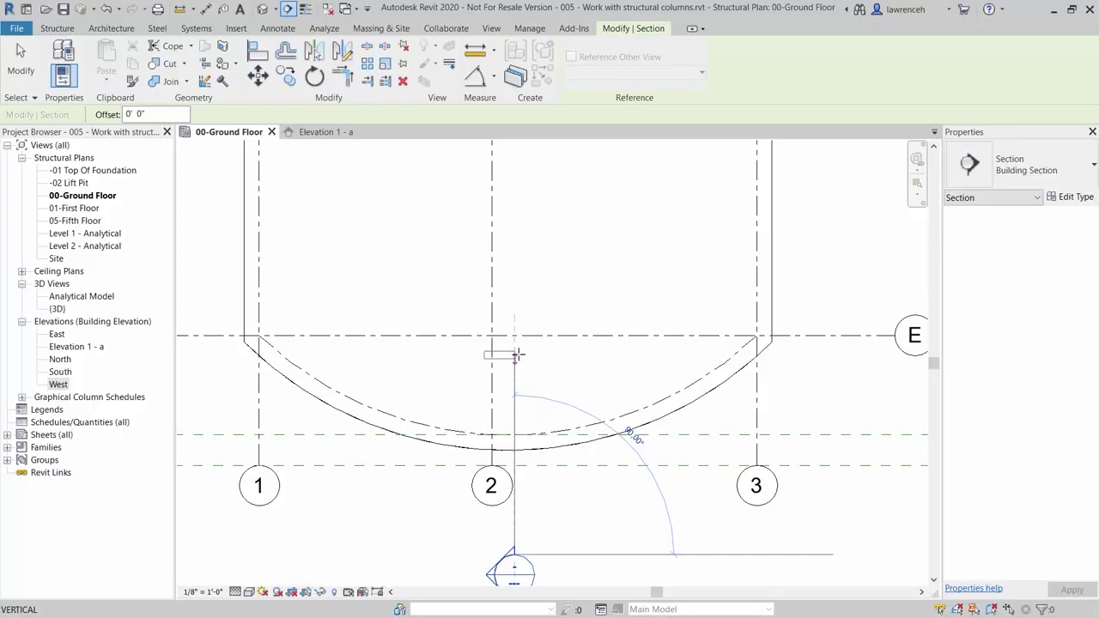
scroll(515, 356, "down", 1)
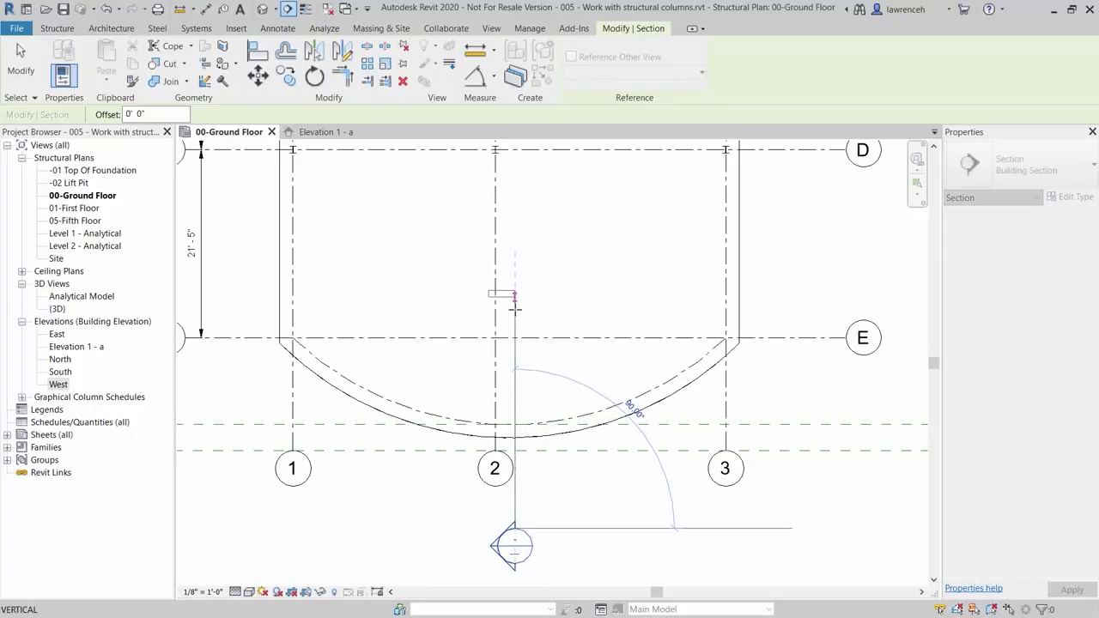
left_click(514, 297)
scroll(521, 307, "down", 1)
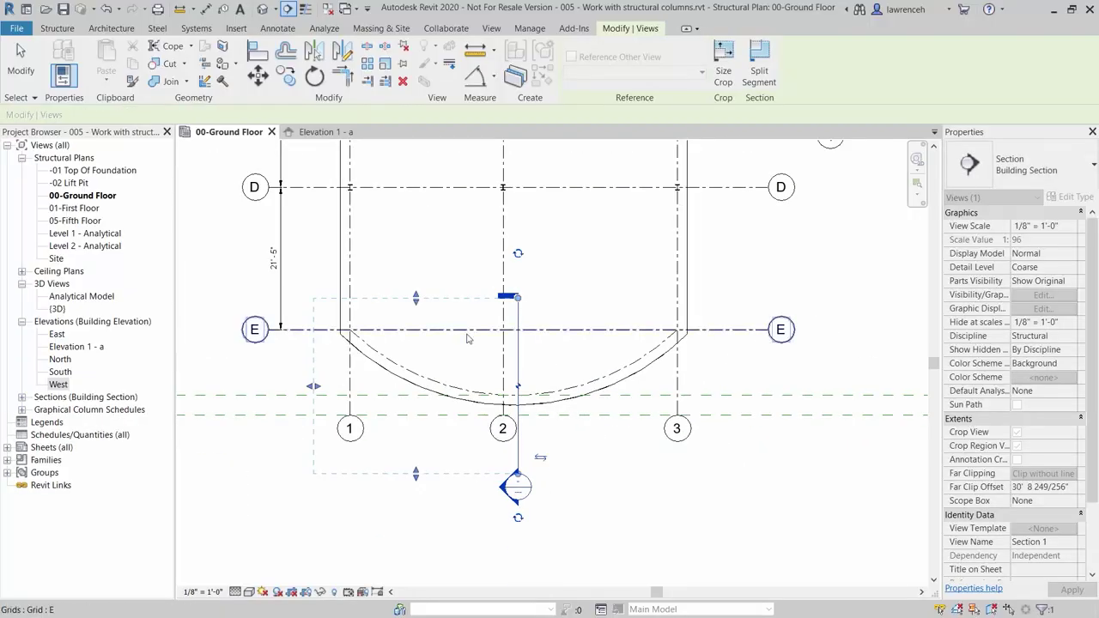
key("Escape")
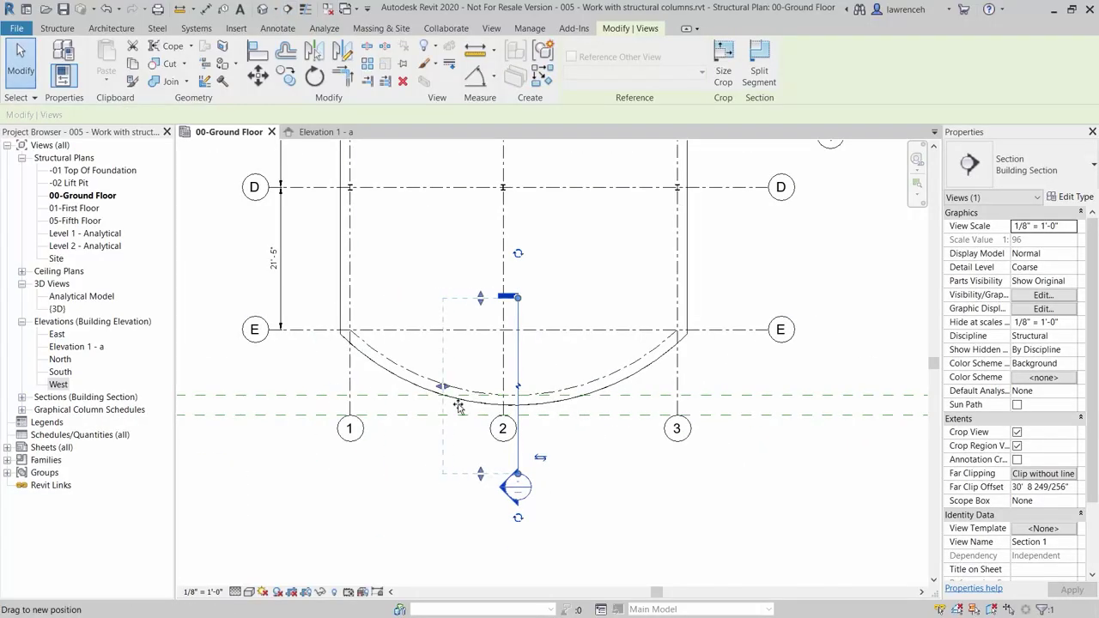
key("Escape")
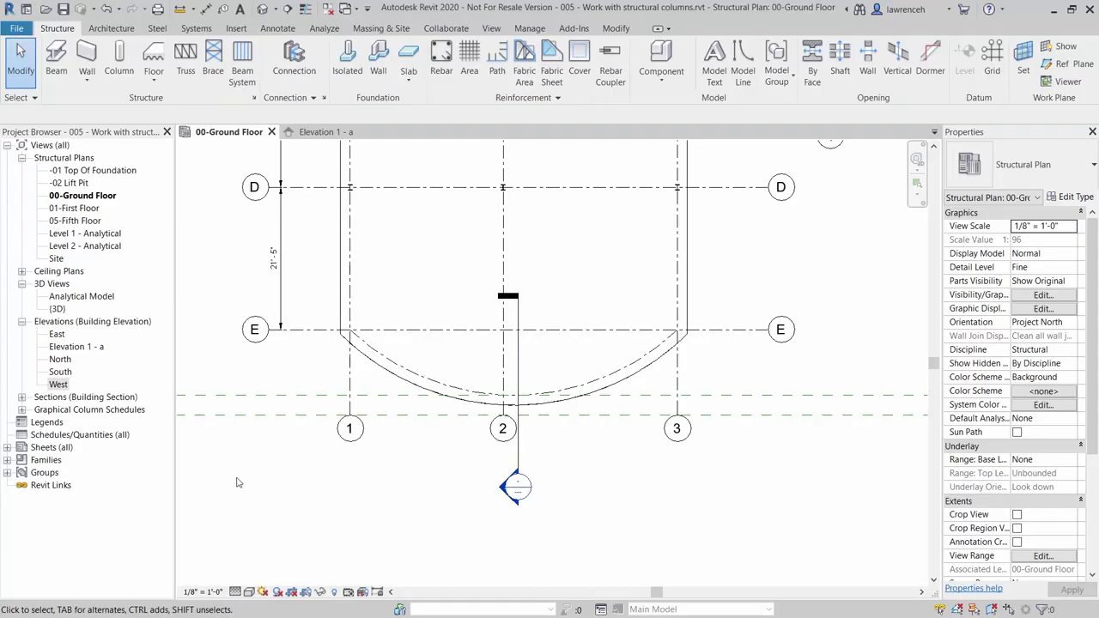
Open the Section 1 view and extend the top of its crop region above the 01-First Floor level.
left_click(21, 397)
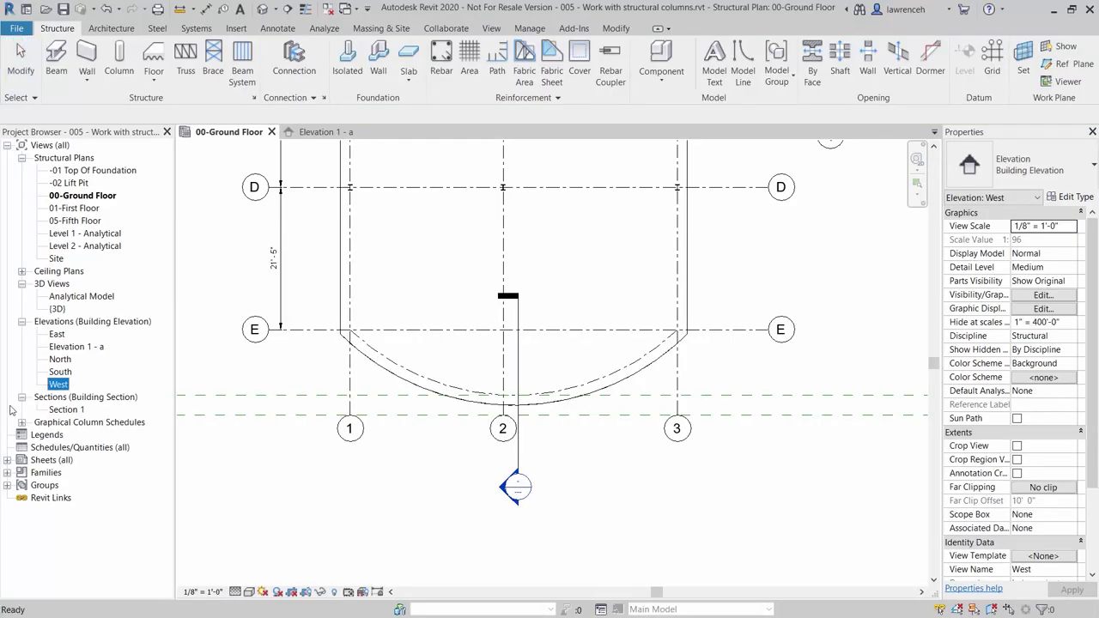
double_click(66, 410)
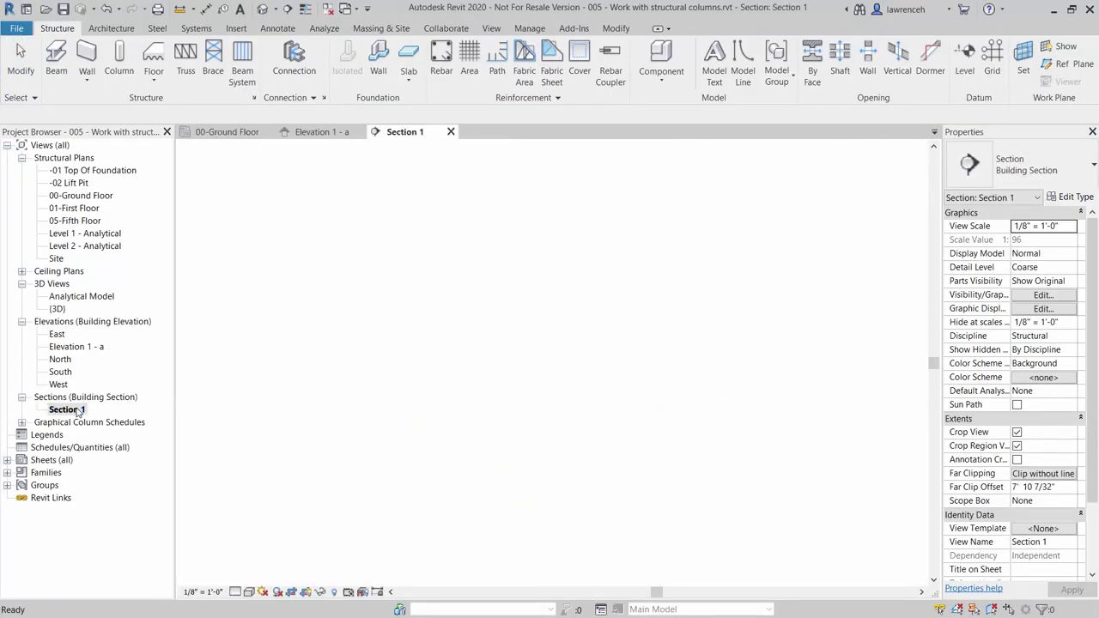
scroll(394, 488, "down", 2)
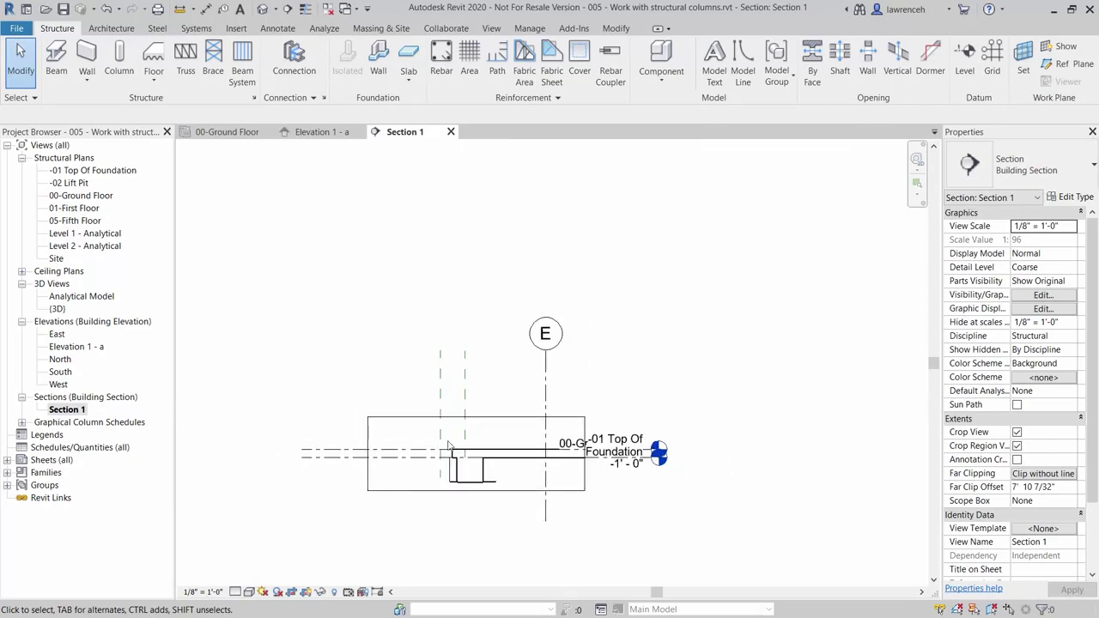
left_click(478, 418)
left_click_drag(478, 417, 477, 281)
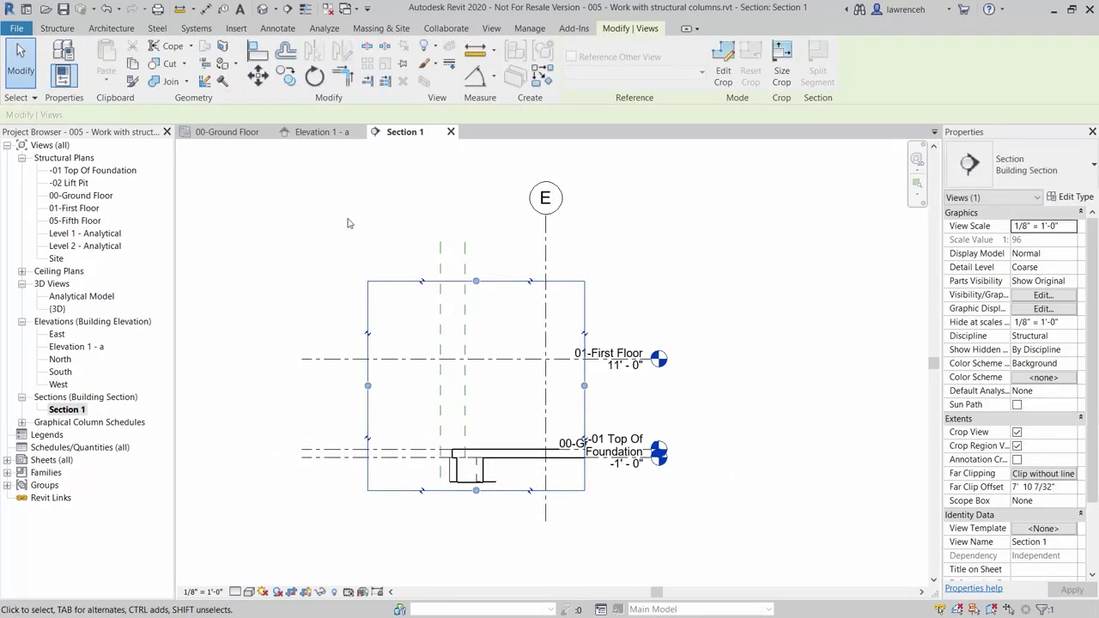
scroll(507, 348, "up", 3)
scroll(538, 341, "down", 1)
left_click(543, 383)
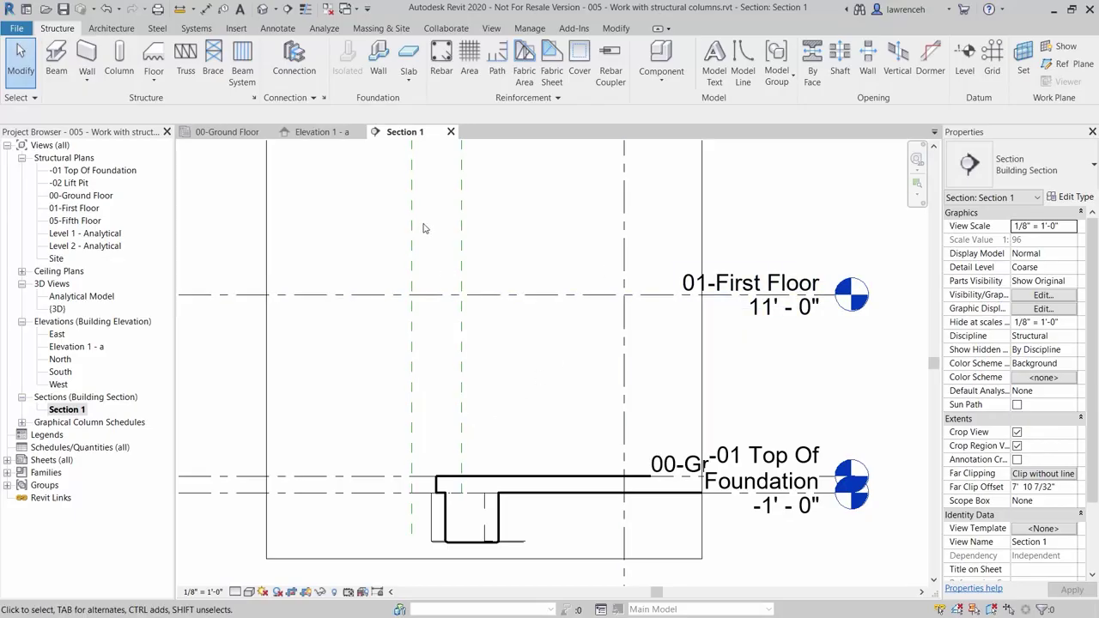
Set the section view's scale to 1/2" = 1'-0" and its detail level to Fine.
left_click(204, 592)
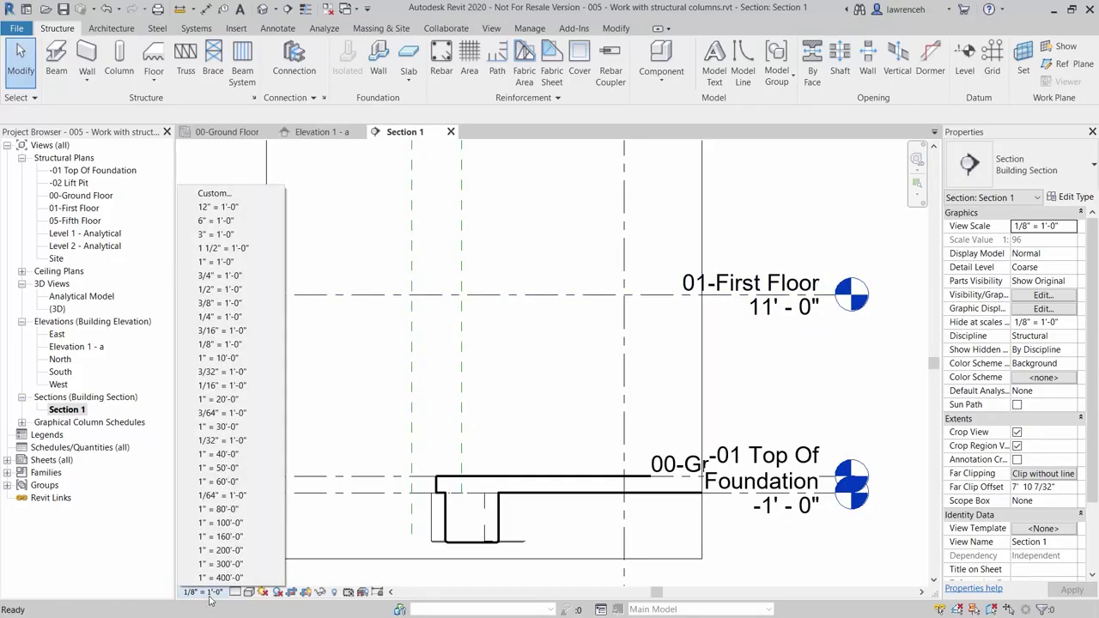
left_click(221, 290)
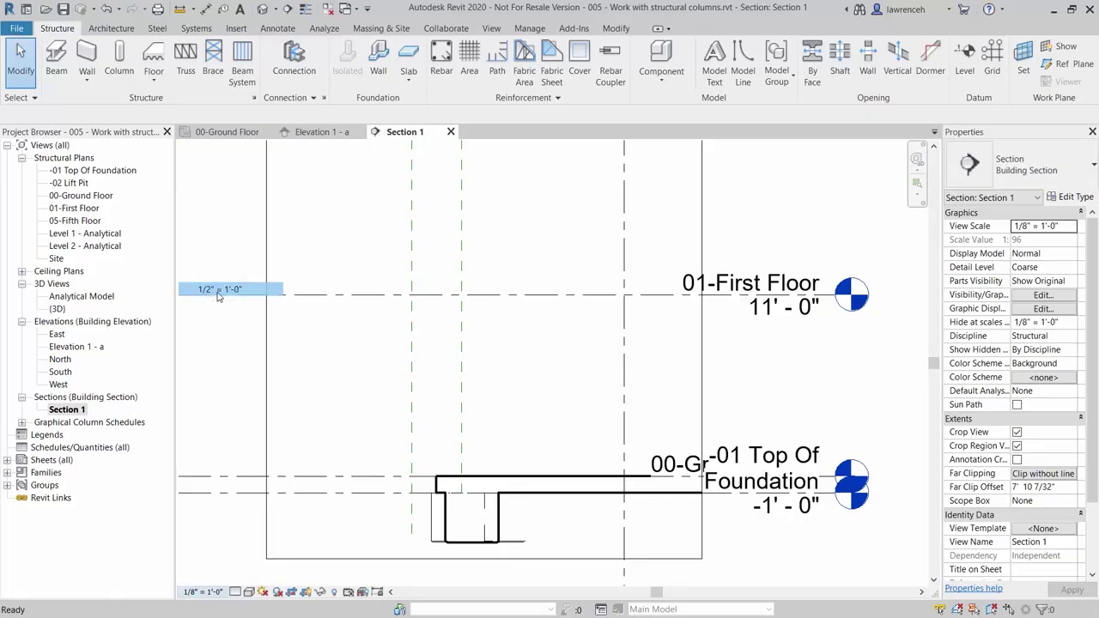
left_click(236, 592)
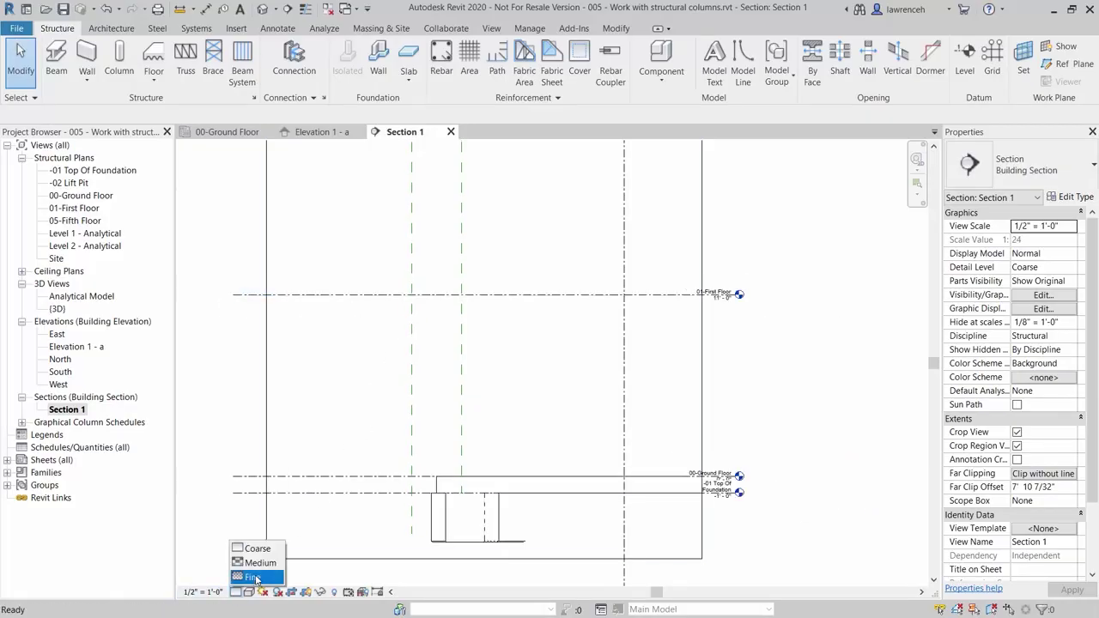
left_click(254, 577)
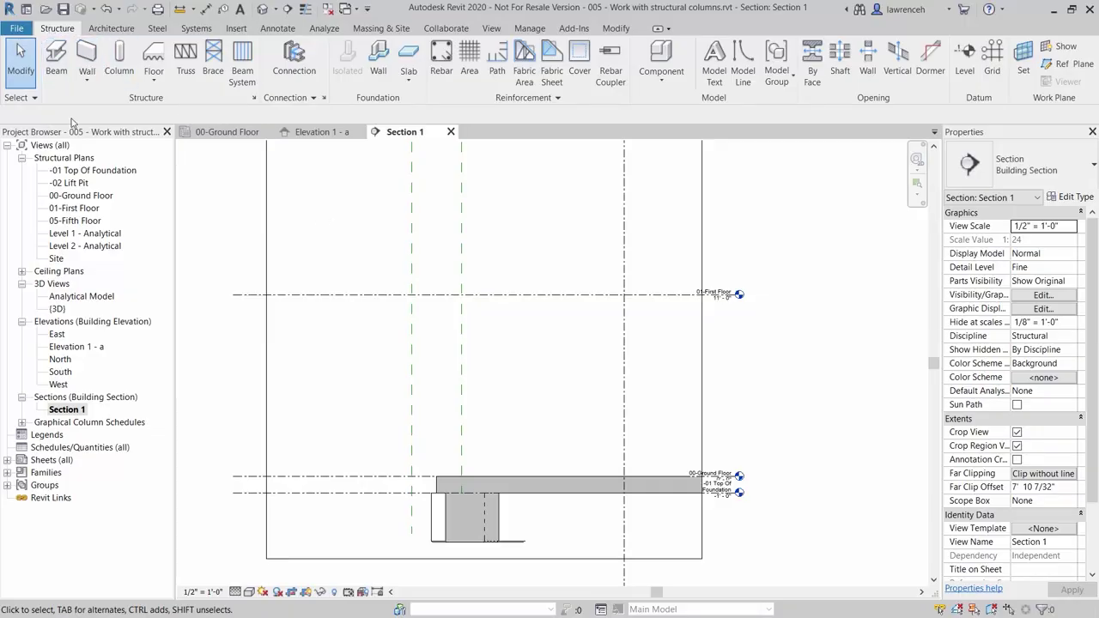
Start a slanted structural column on the grid 2 work plane with the type HSS Round-Column HSS10X.500.
left_click(120, 68)
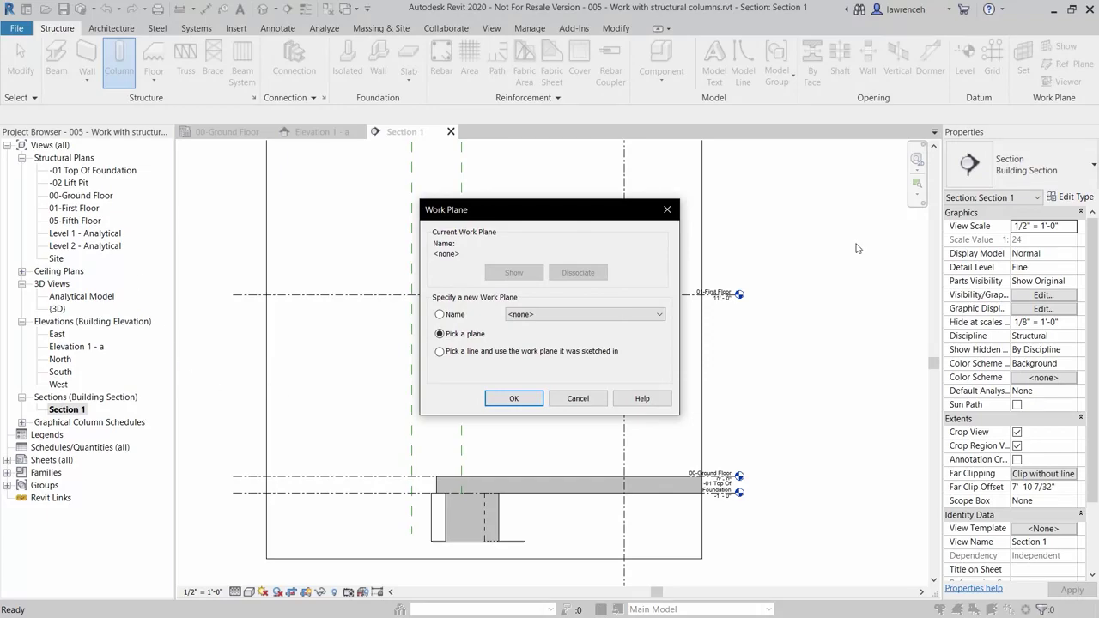
left_click(661, 315)
left_click(620, 345)
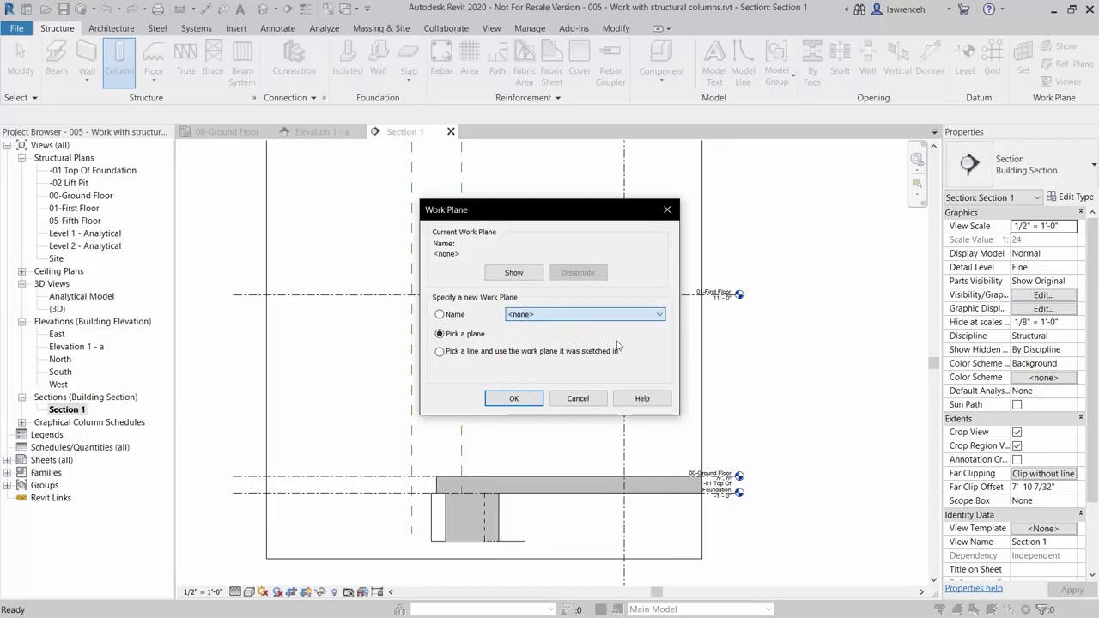
left_click(520, 398)
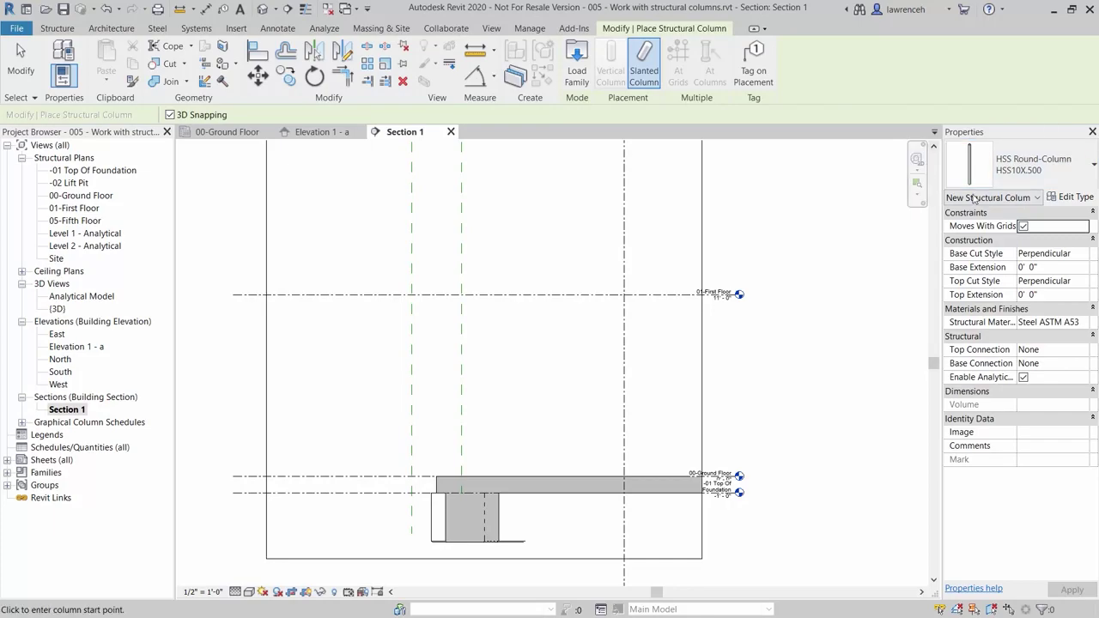
left_click(1065, 176)
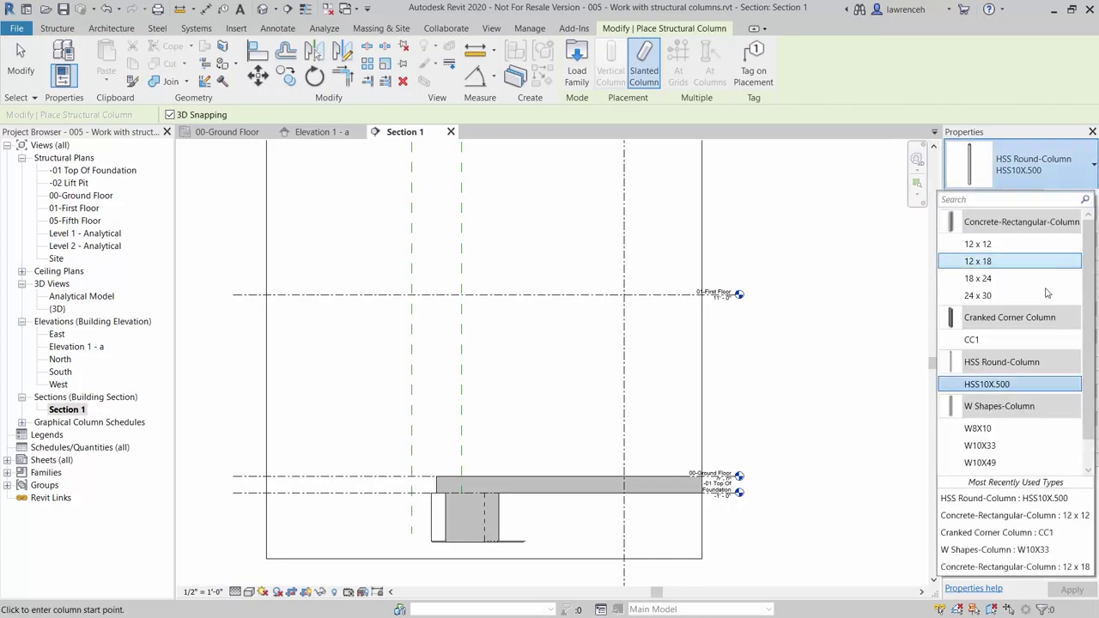
left_click(1017, 387)
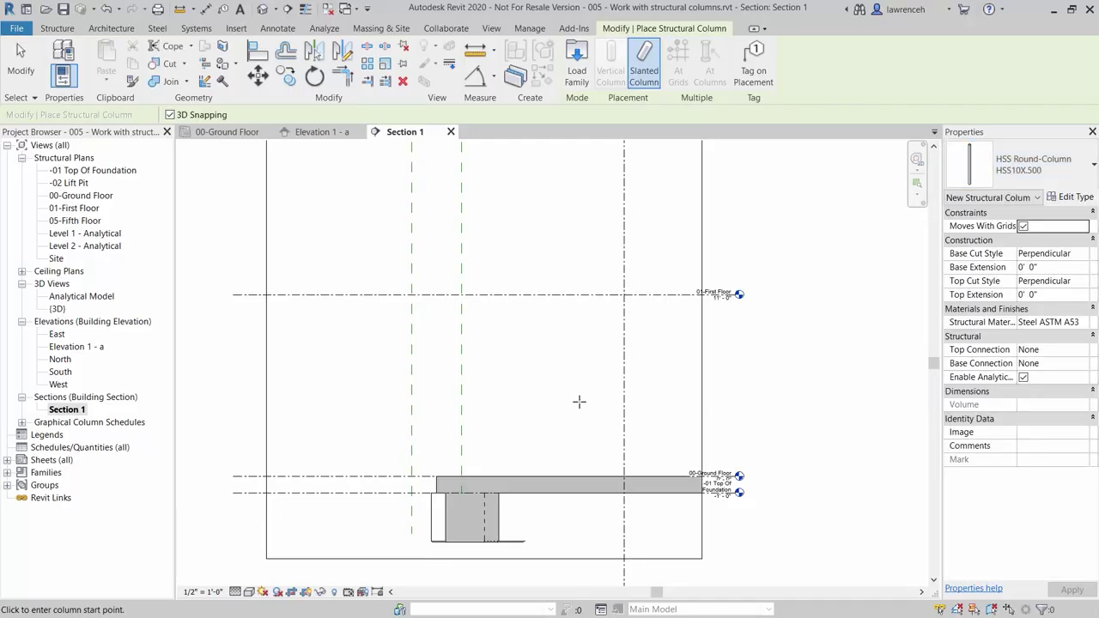
Draw the slanted column from 00-Ground Floor at the reference plane nearer grid E to 01-First Floor at the outer reference plane.
left_click(462, 475)
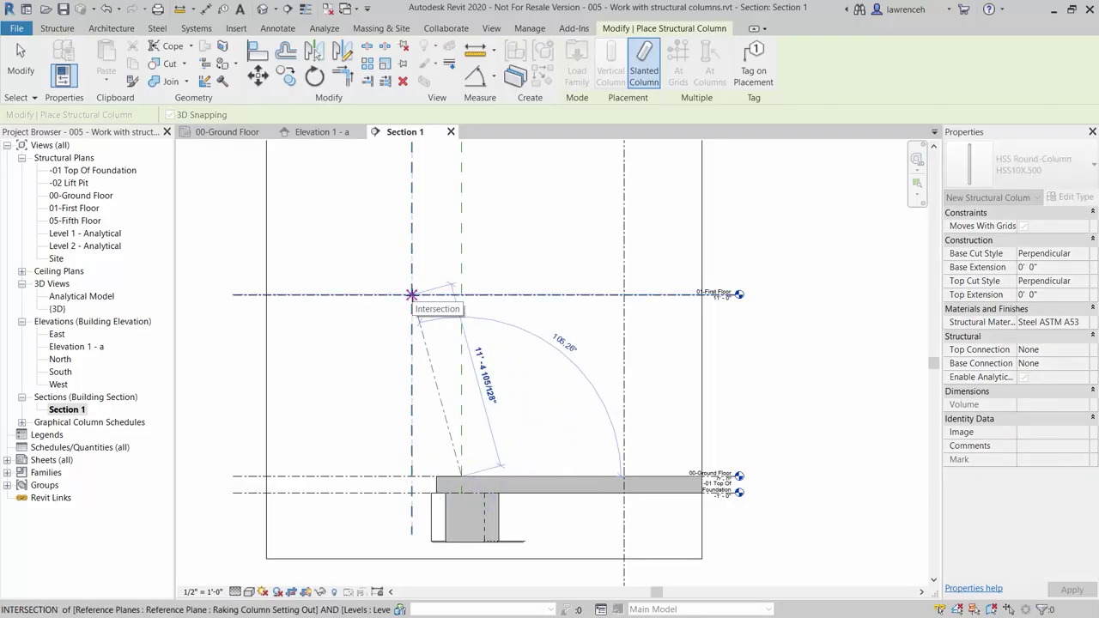
left_click(412, 295)
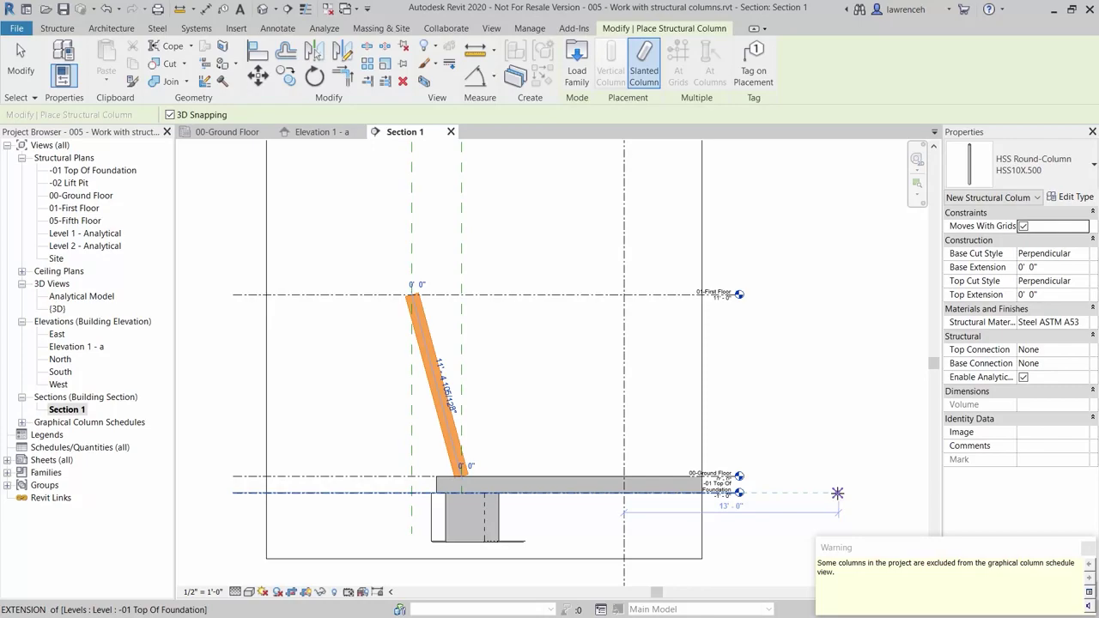
key("Escape")
key("Escape")
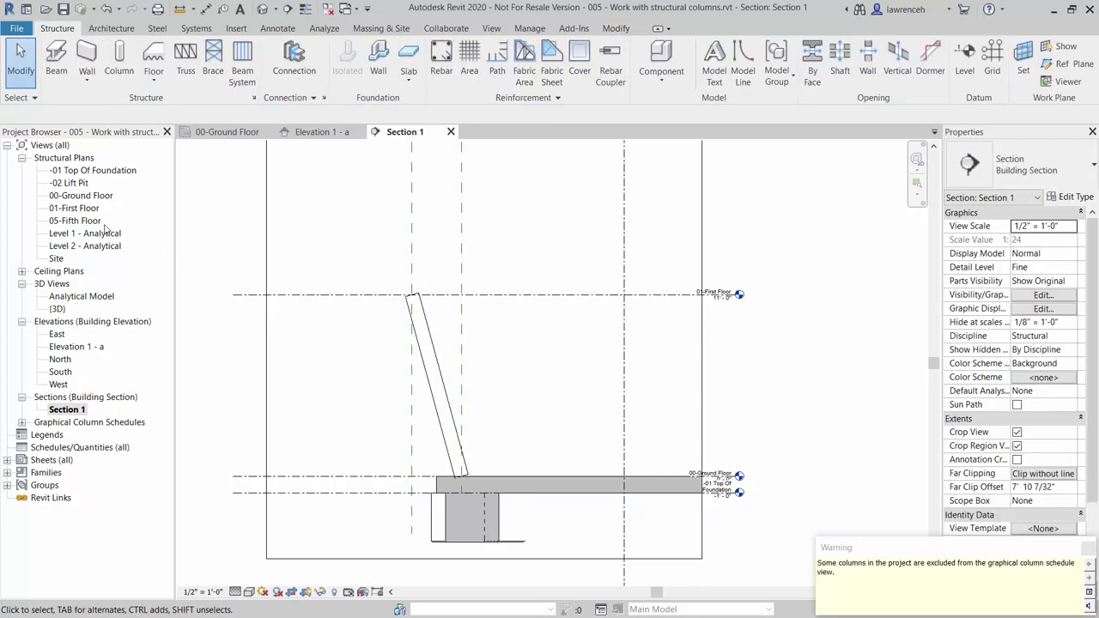
Return to the 00-Ground Floor structural plan around the slanted column on grid 2.
left_click(225, 132)
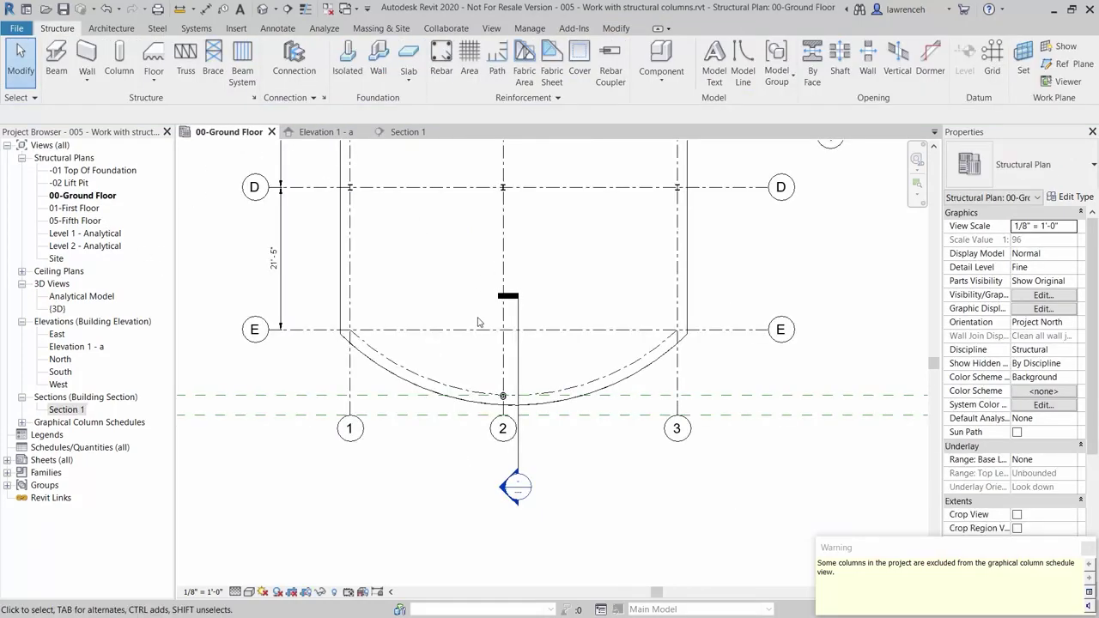
scroll(505, 378, "up", 4)
scroll(509, 409, "down", 1)
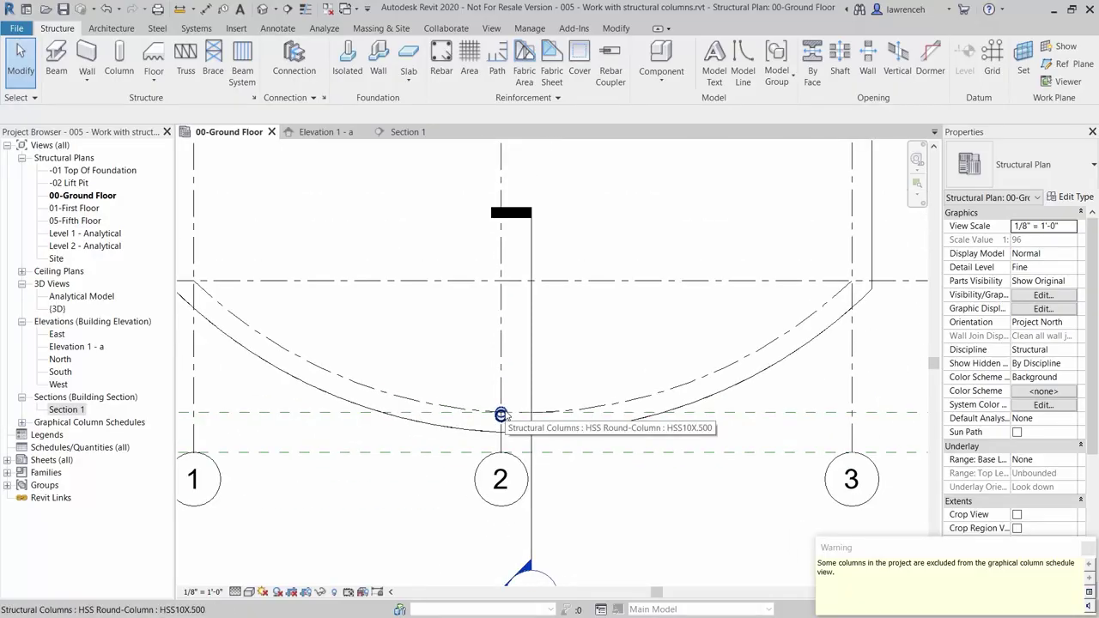
scroll(612, 395, "down", 1)
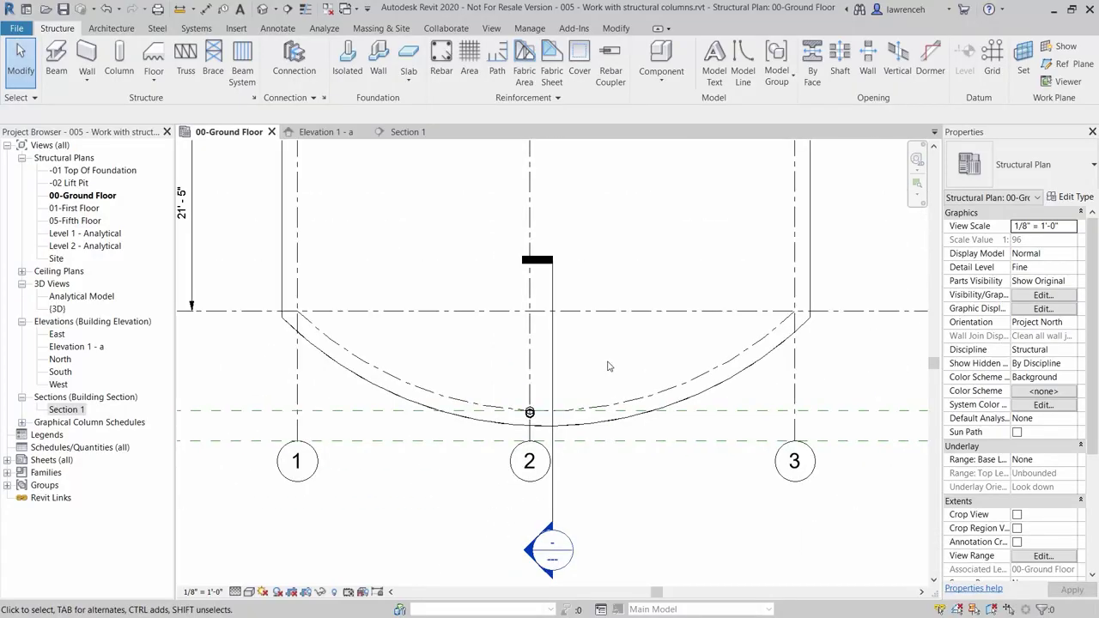
Copy the slanted column with Multiple from the curved grid and reference plane intersection on grid 2 to intersections E-3 and E-1.
left_click(530, 413)
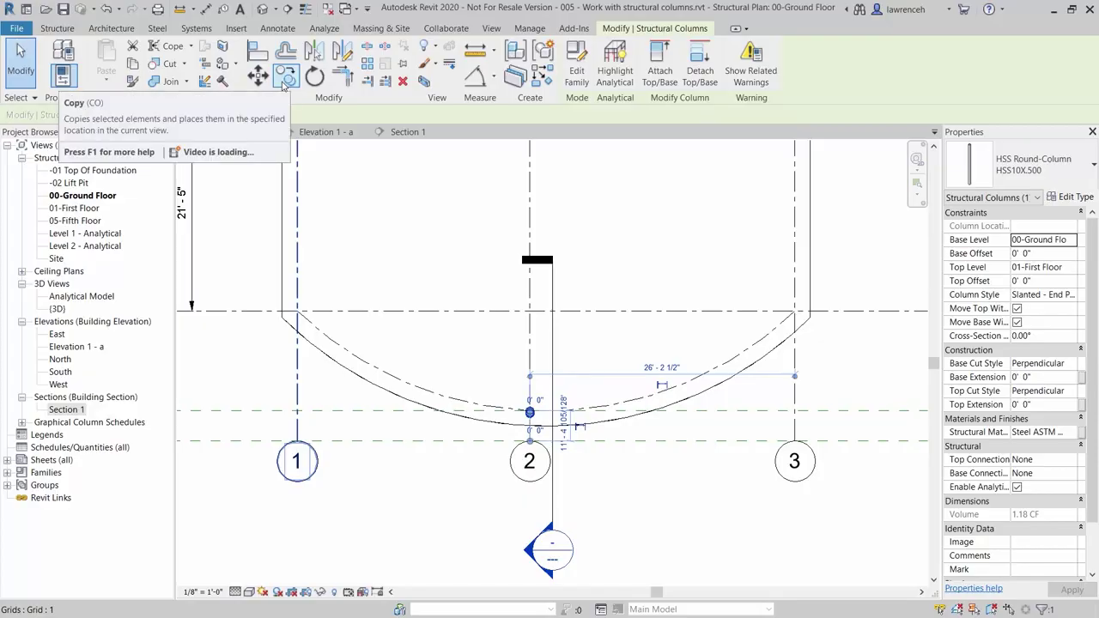
left_click(284, 79)
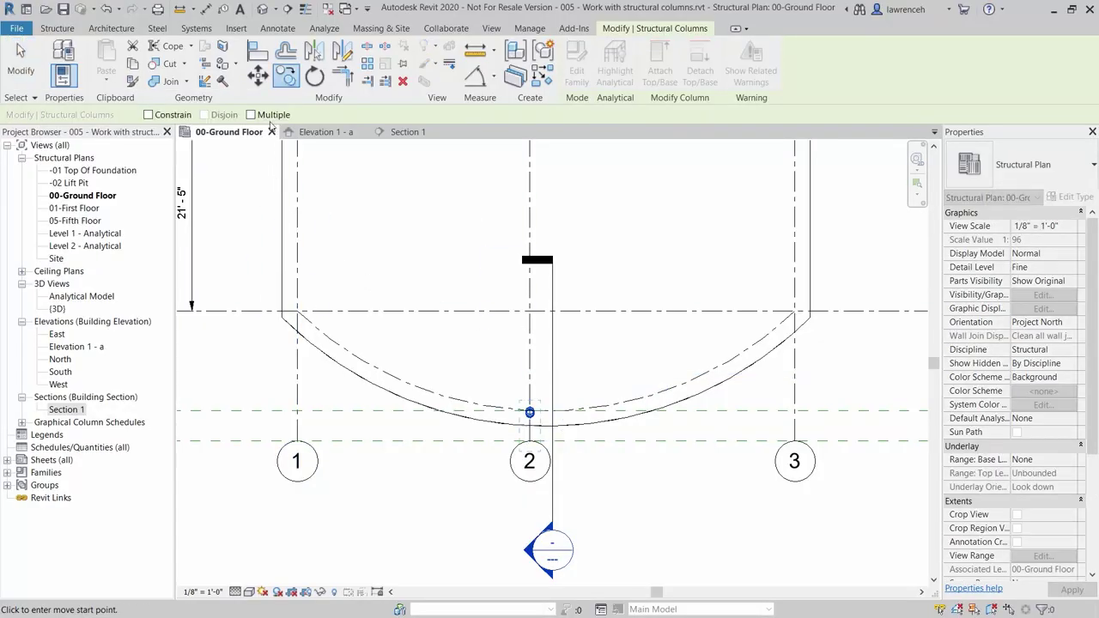
left_click(253, 116)
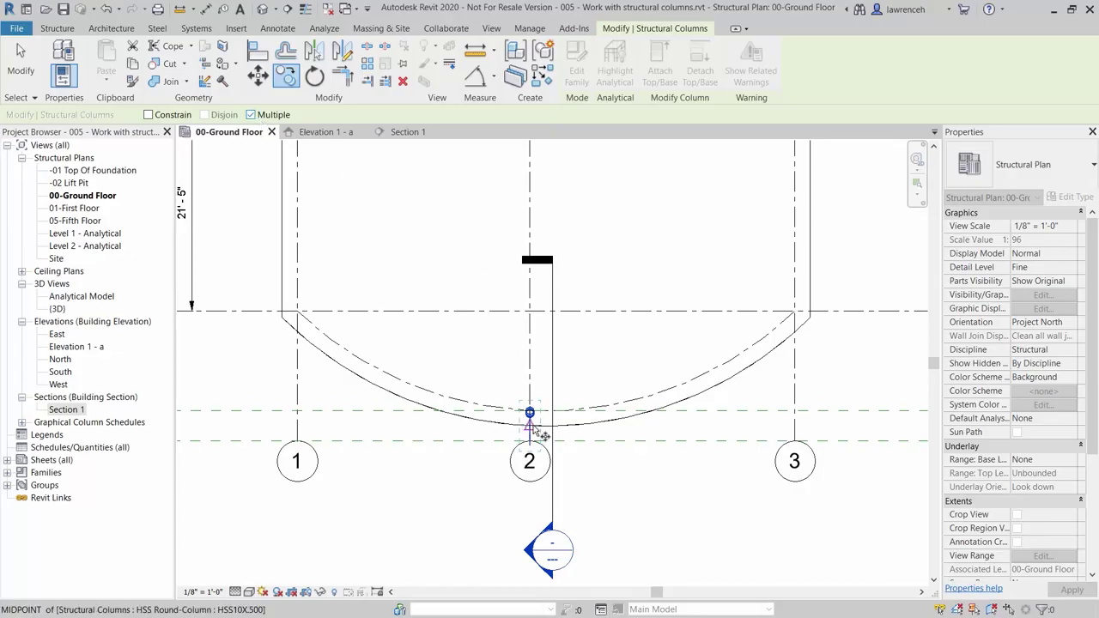
scroll(530, 404, "up", 8)
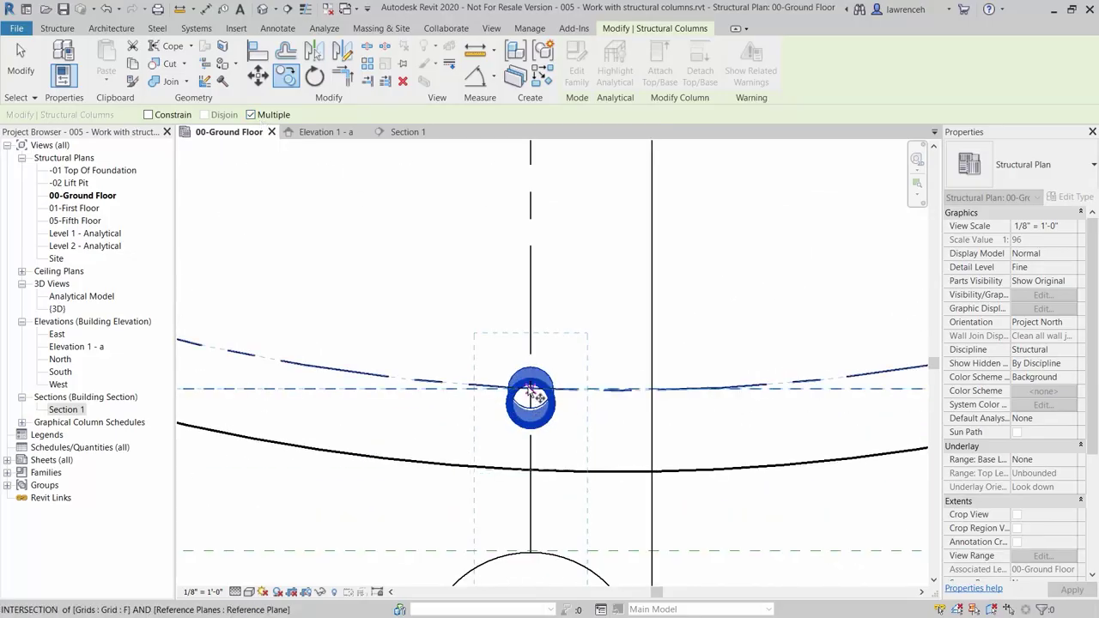
left_click(530, 394)
scroll(526, 411, "down", 5)
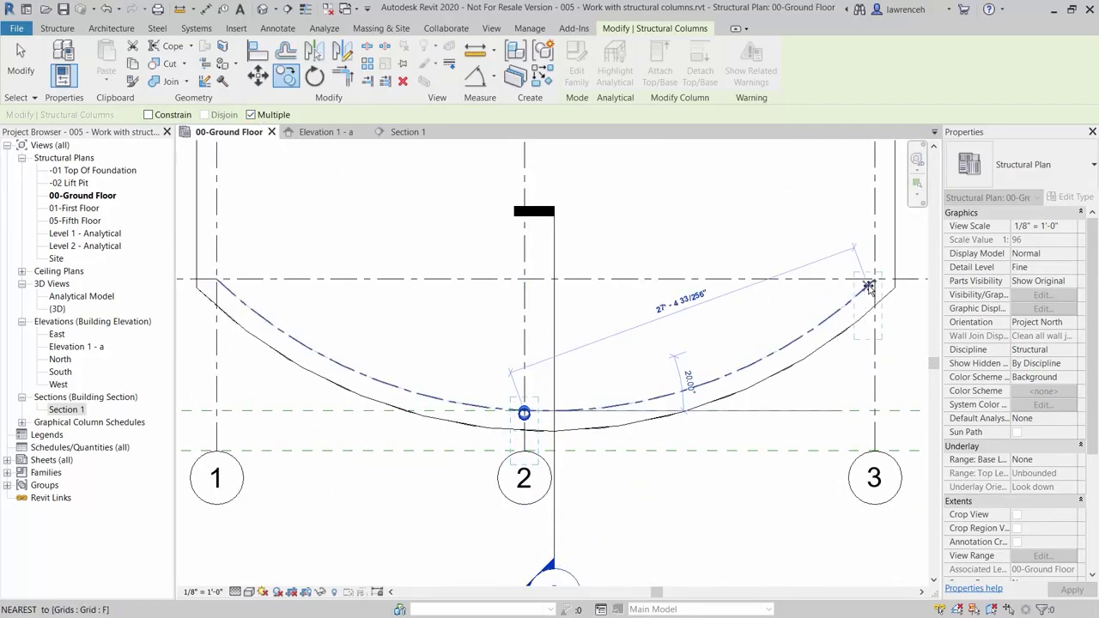
left_click(869, 286)
scroll(537, 321, "down", 2)
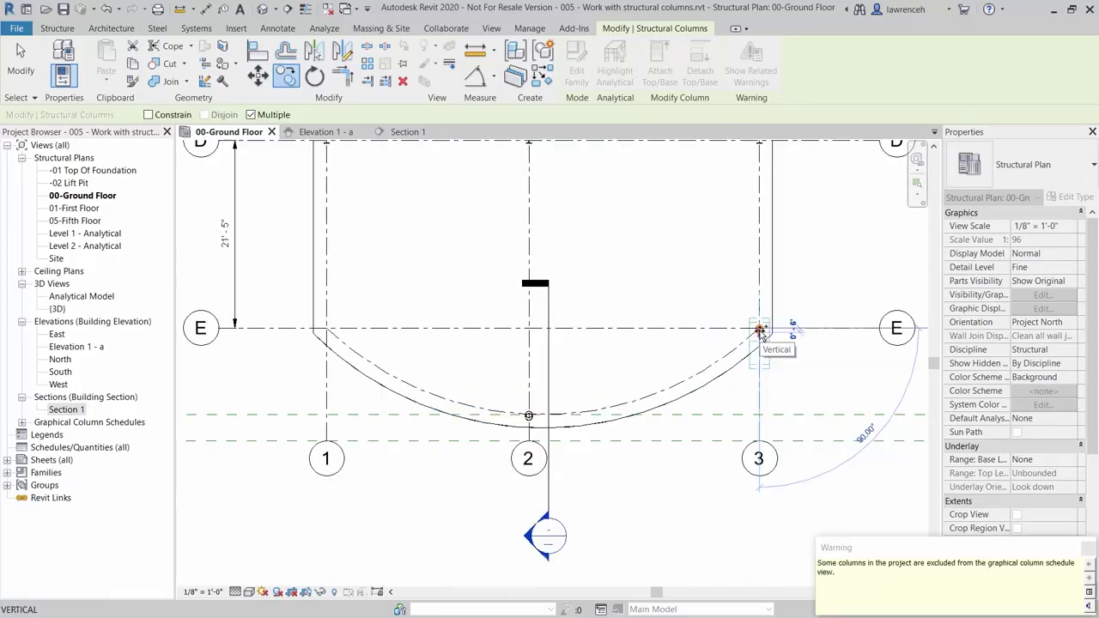
left_click(326, 328)
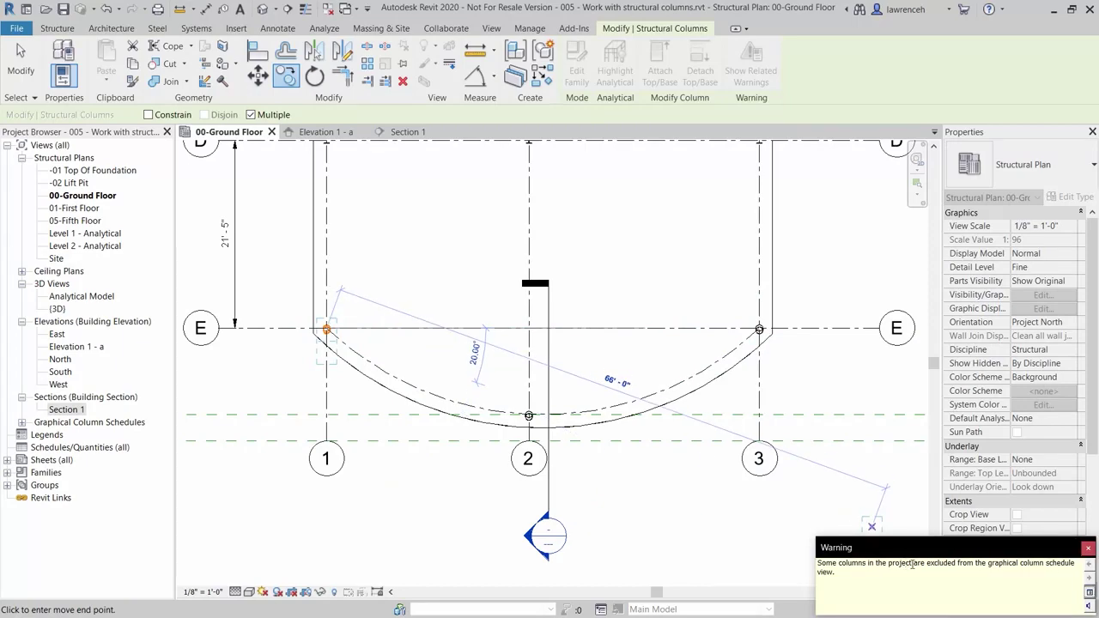
left_click(1088, 548)
key("Escape")
key("Escape")
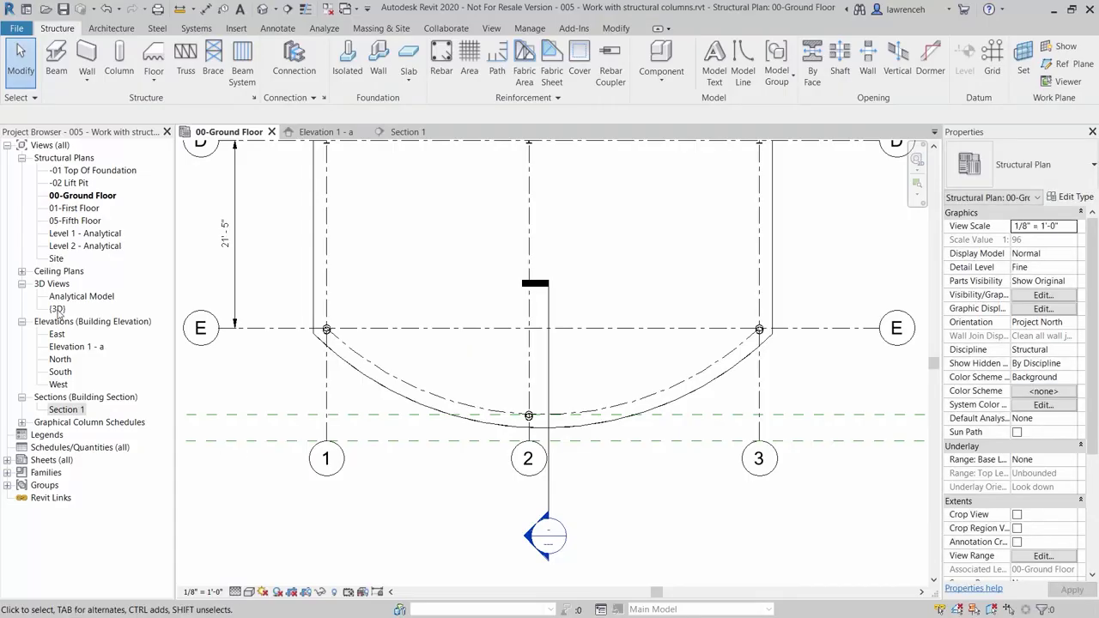
Open the {3D} view and examine the three slanted columns along the curved slab edge.
left_click(56, 310)
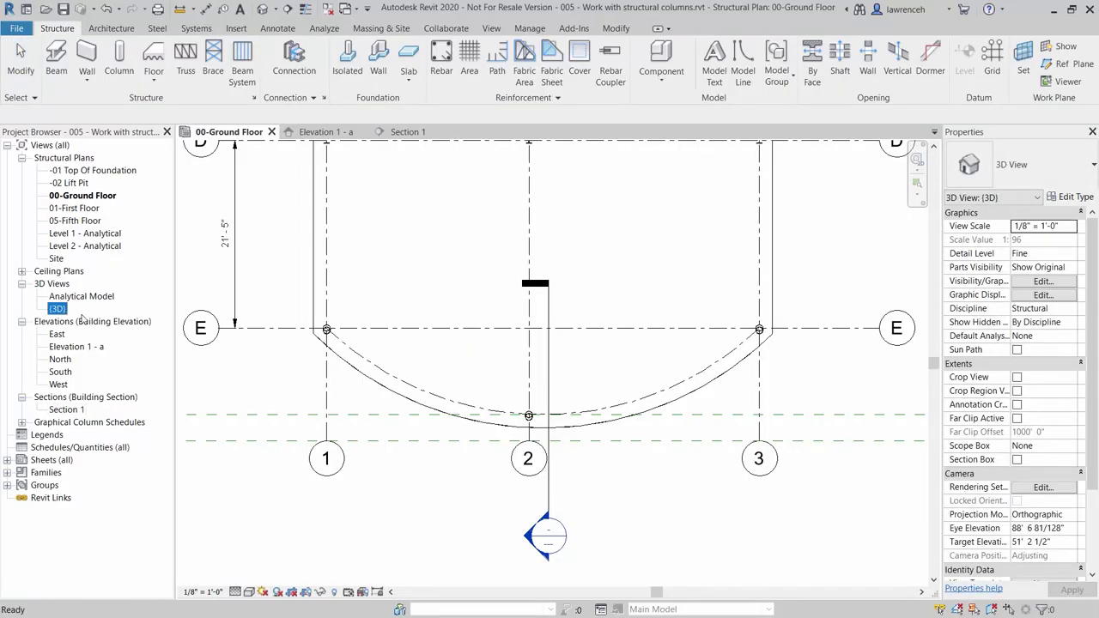
scroll(404, 463, "up", 5)
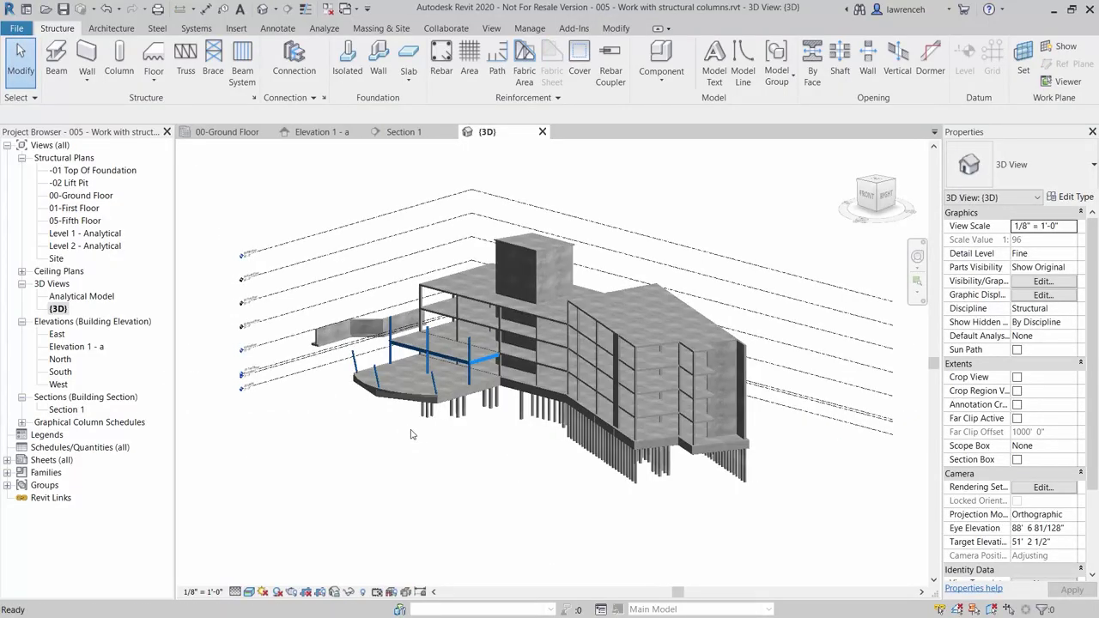
middle_click_drag(542, 504, 584, 511, "shift")
scroll(633, 515, "down", 3)
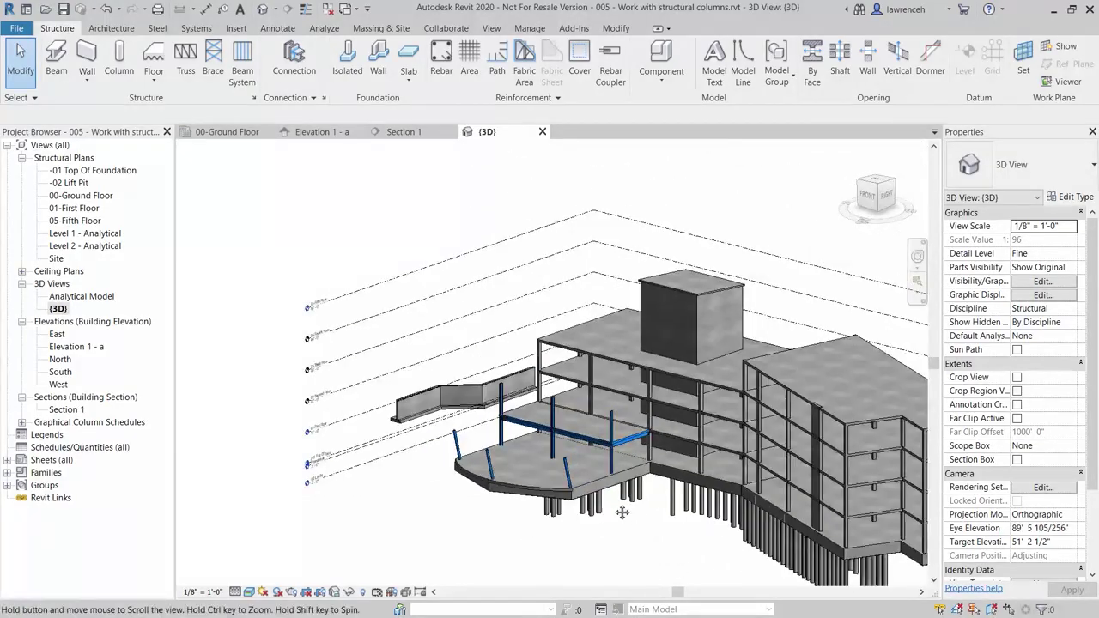